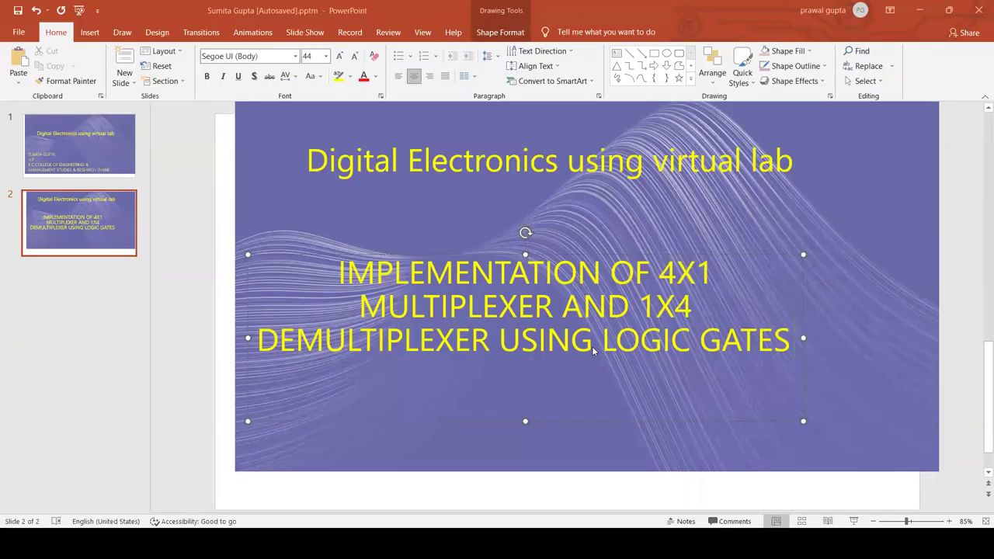
Search Google for 'virtual lab' and open the Virtual Labs site.
click(553, 542)
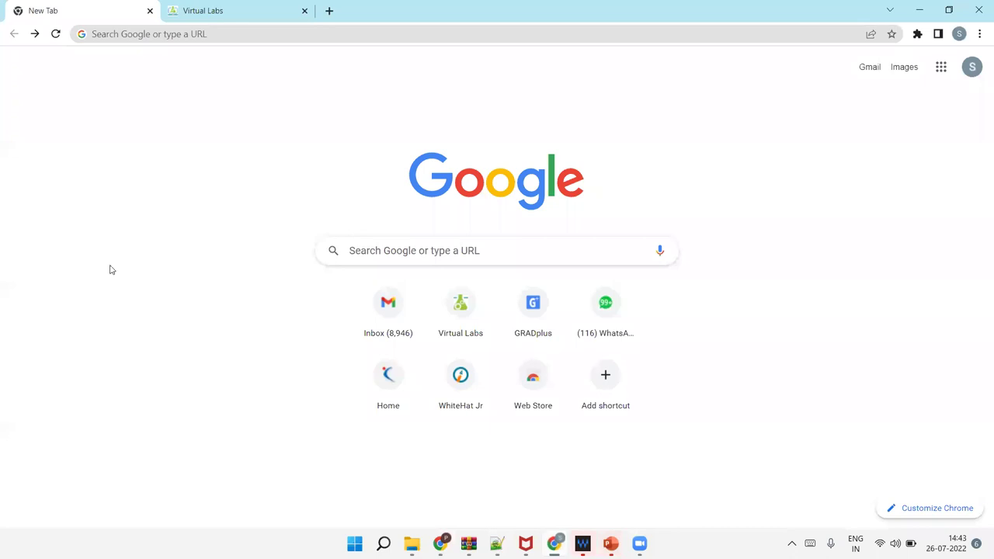
click(377, 258)
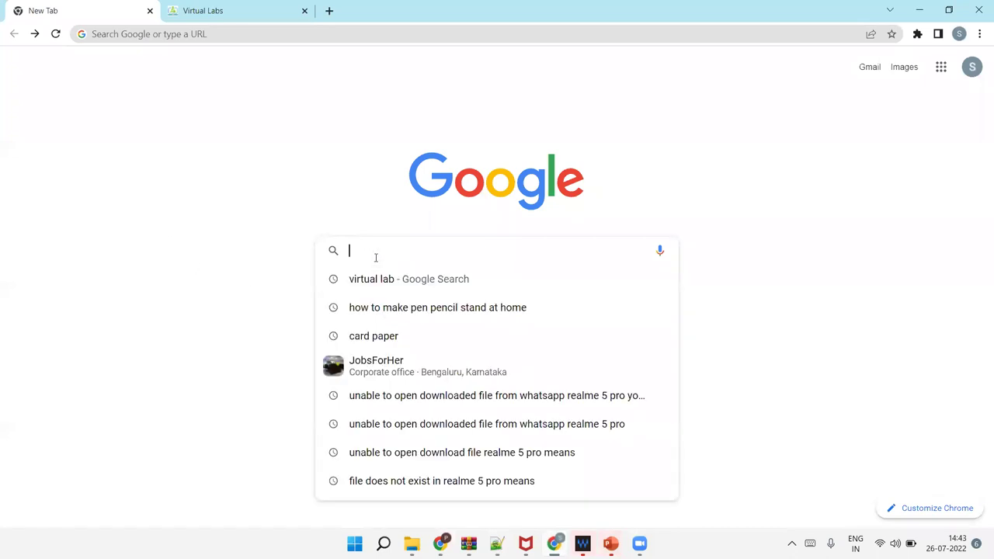
click(375, 282)
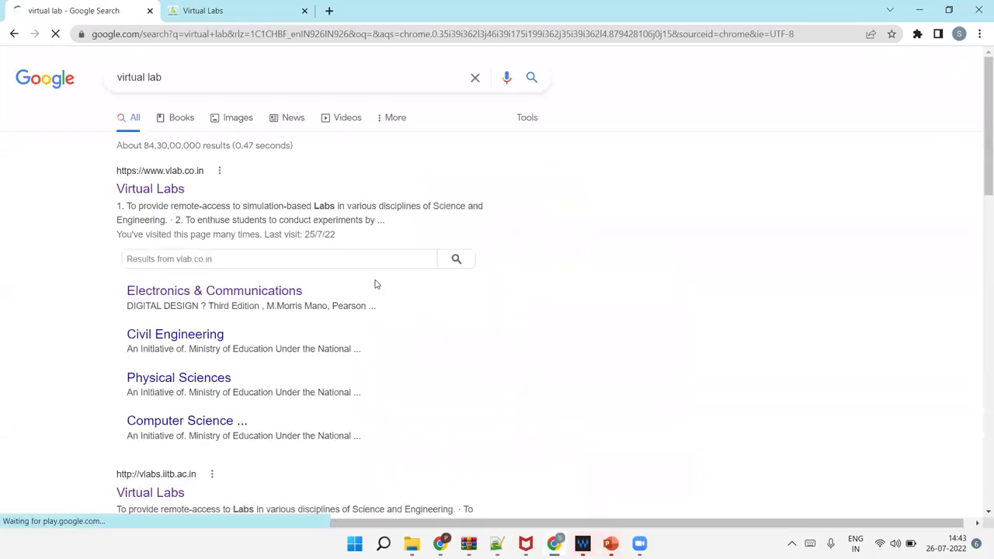
click(166, 191)
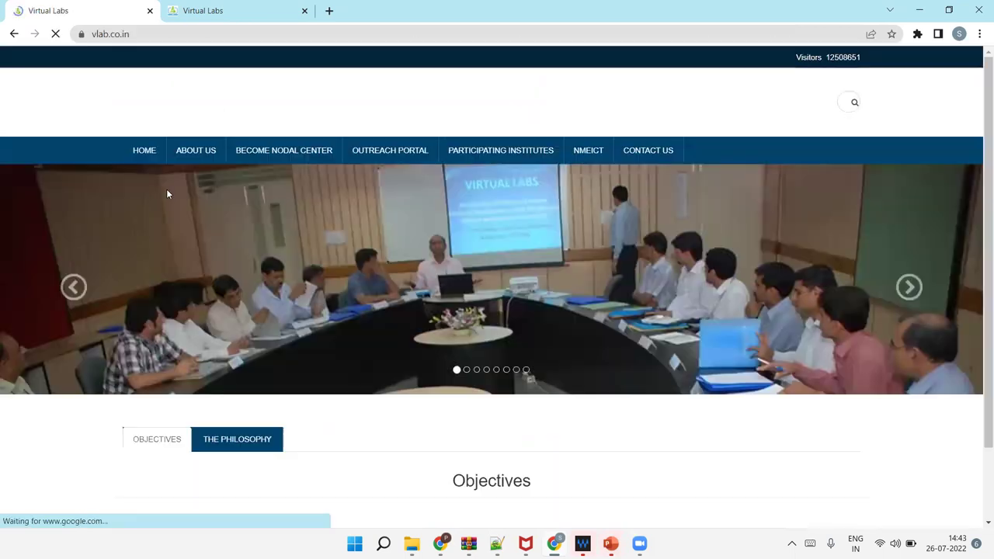
Go through Electronics & Communications and Digital Electronics Lab-I to the 4x1 mux / 1x4 demux experiment.
scroll(363, 330, down, 2)
scroll(277, 332, down, 3)
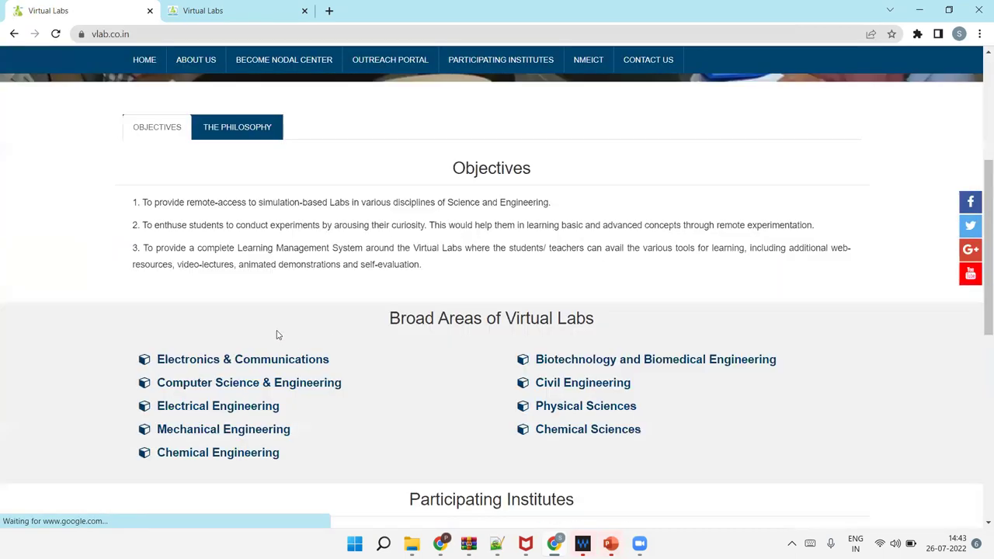
click(273, 322)
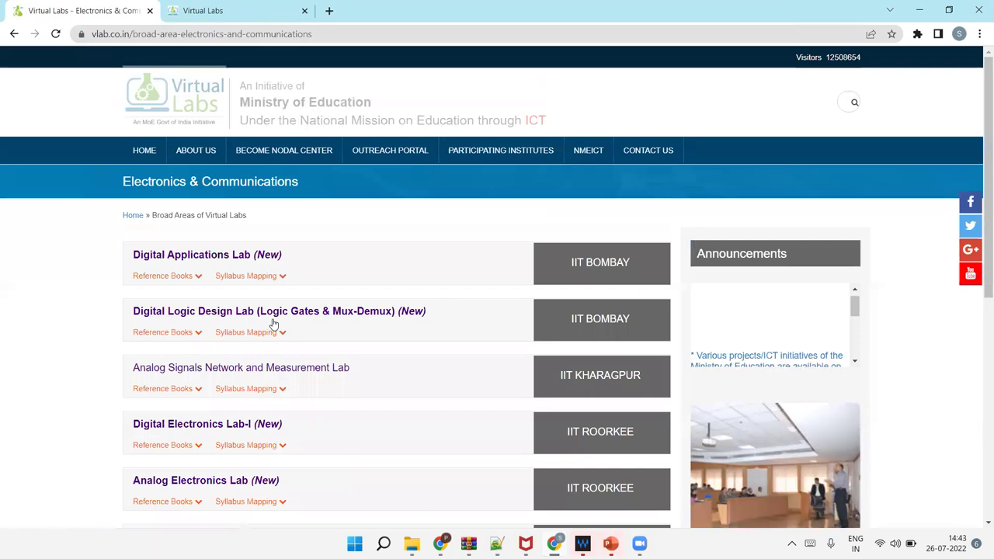
scroll(272, 324, down, 1)
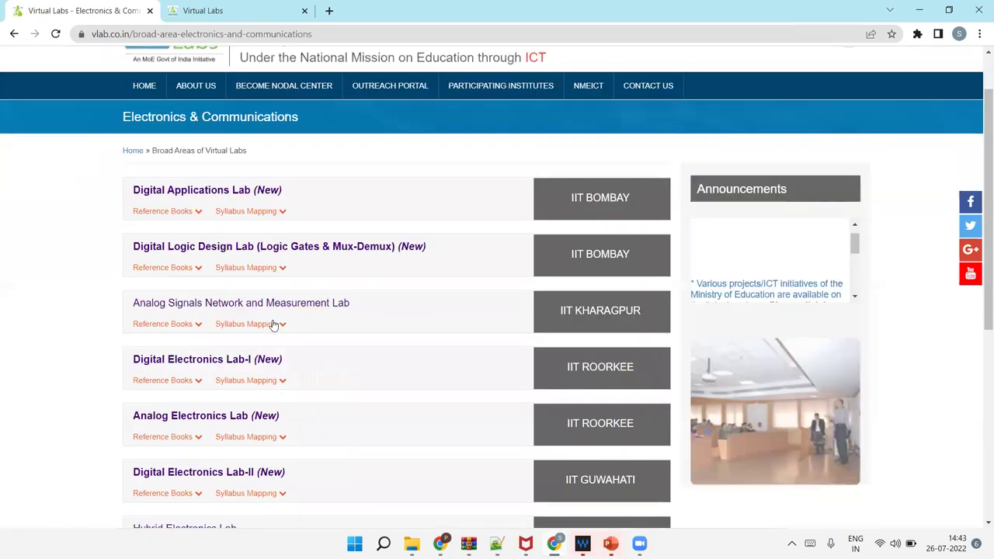
click(190, 360)
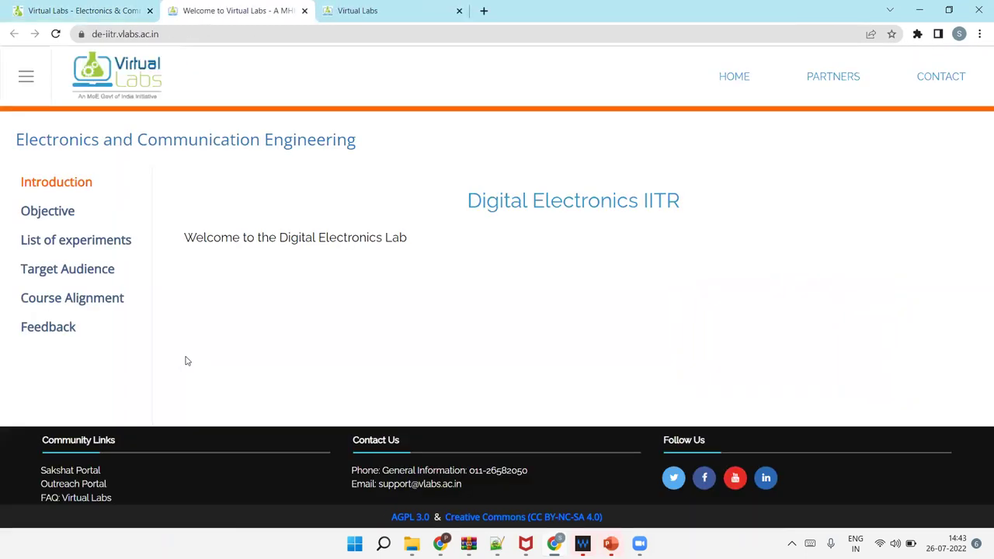
click(77, 247)
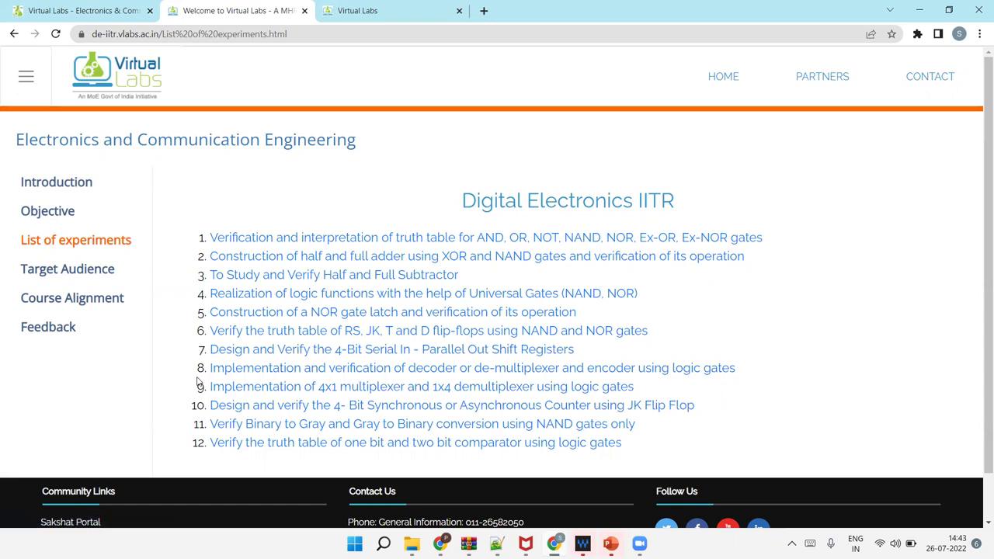
click(348, 389)
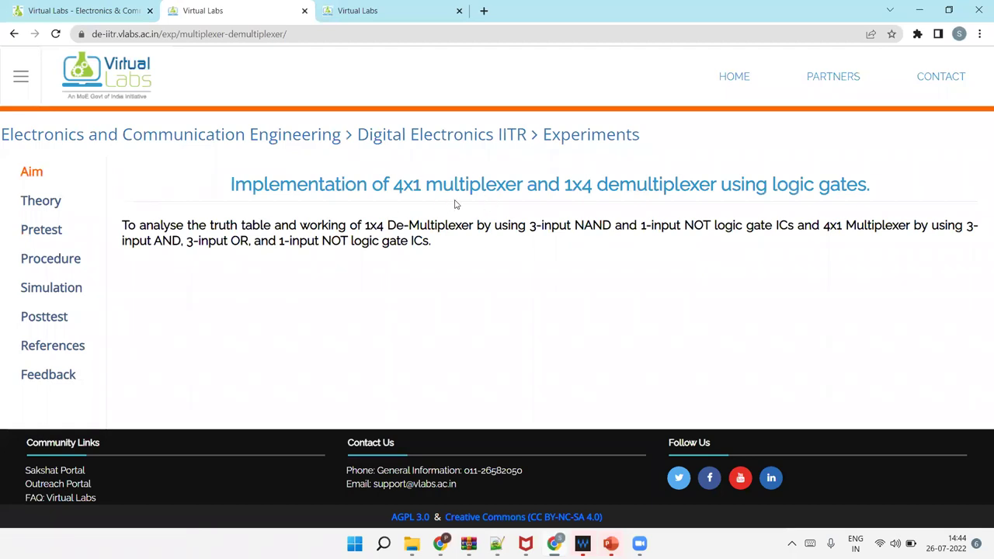
Open the Theory page and ink many-to-one and one-to-many notes on the heading.
click(43, 206)
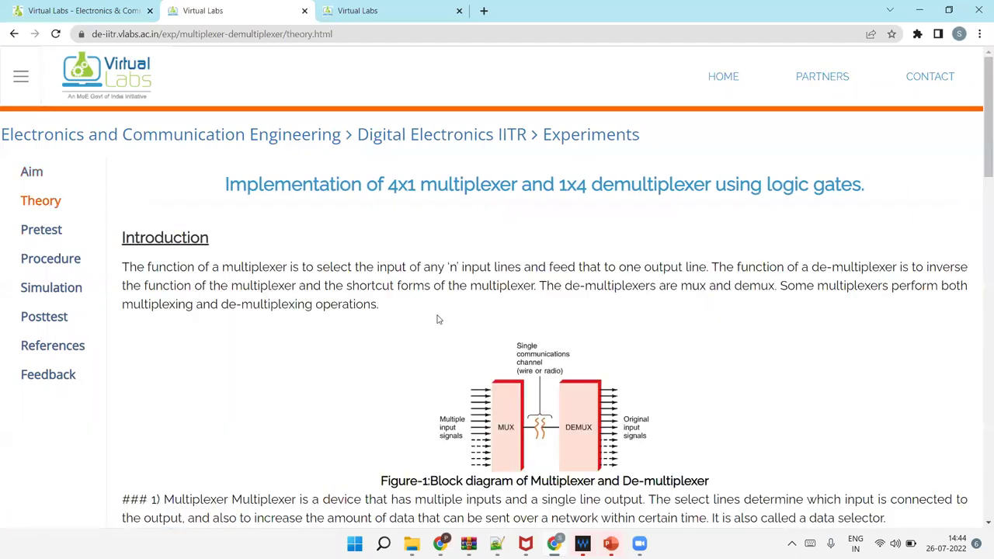
scroll(437, 319, down, 1)
scroll(401, 205, up, 1)
drag(390, 185, 475, 185)
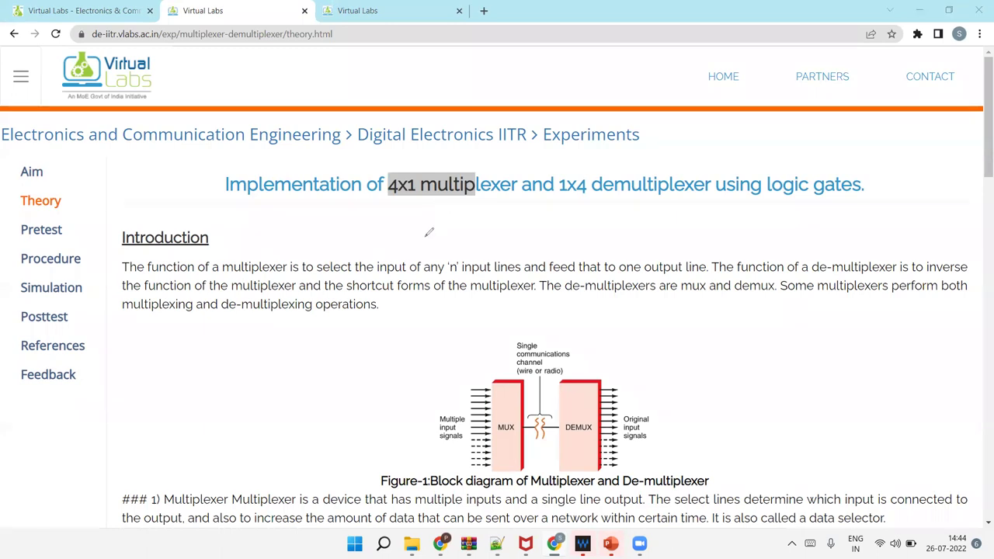
drag(426, 245, 532, 228)
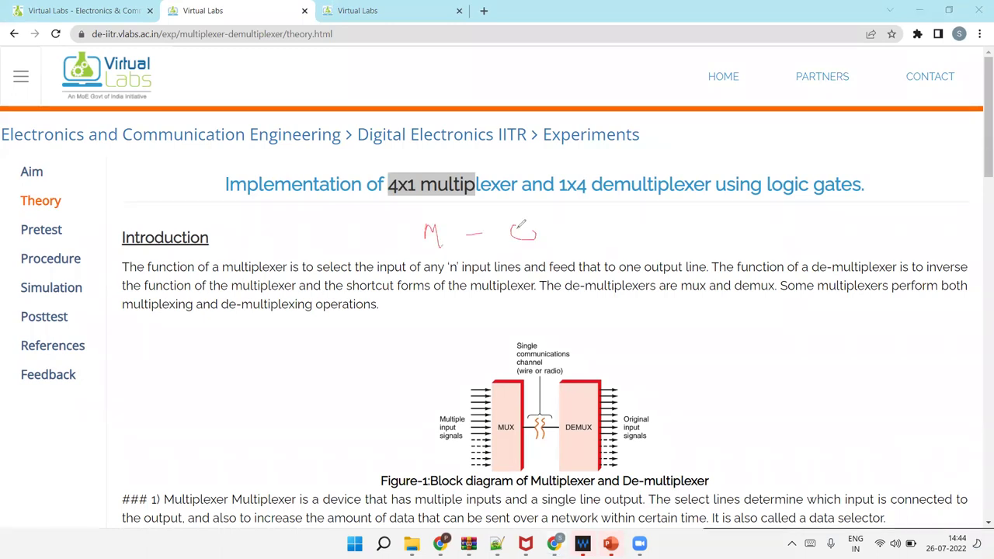
drag(632, 199, 665, 199)
mouse_move(688, 231)
mouse_down()
mouse_move(774, 225)
mouse_move(785, 239)
mouse_up()
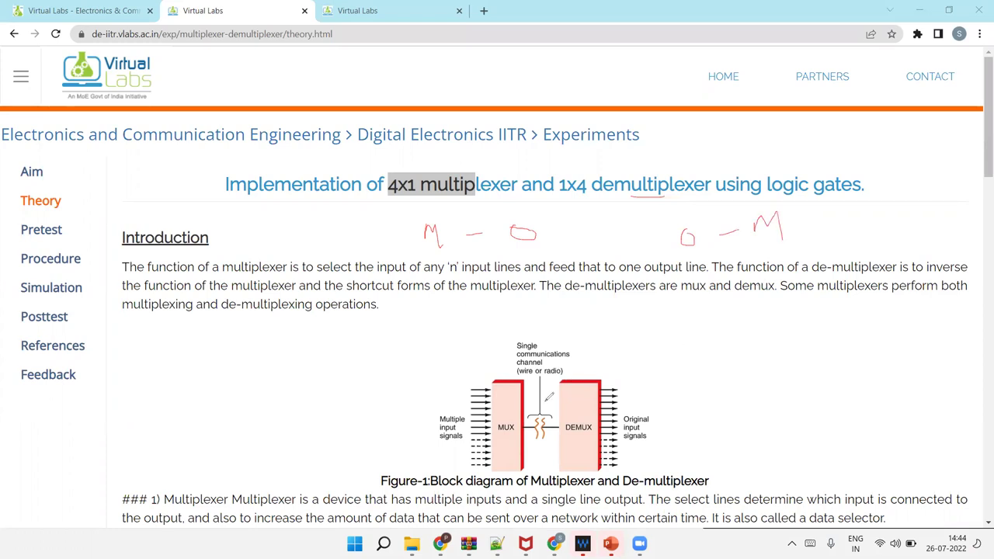
Mark the MUX inputs and shared channel, underline the notes, then clear all ink.
drag(463, 379, 458, 460)
drag(530, 428, 553, 413)
drag(420, 249, 521, 251)
drag(689, 256, 782, 241)
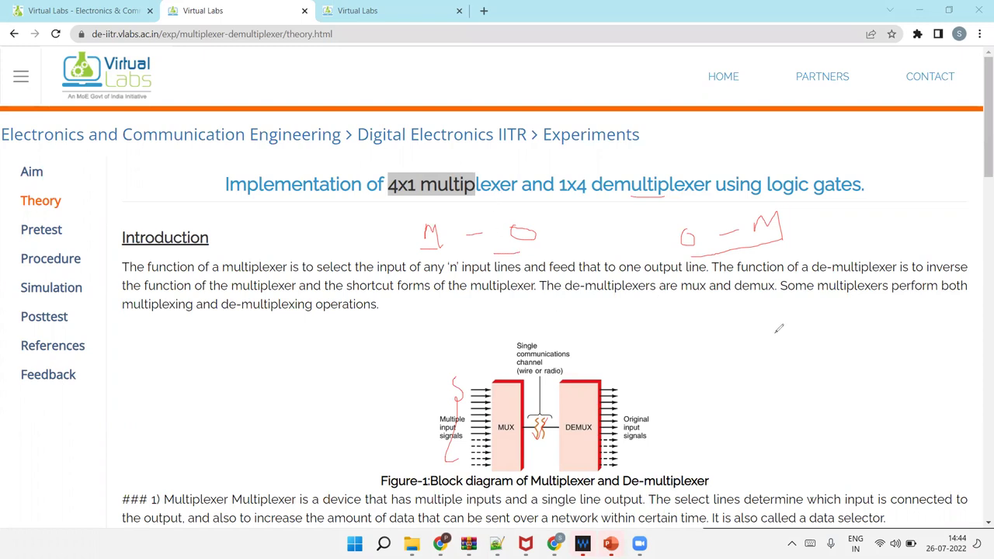
mouse_move(763, 339)
mouse_down()
mouse_move(812, 344)
mouse_move(816, 327)
mouse_move(837, 344)
mouse_move(856, 342)
mouse_move(853, 351)
mouse_move(869, 319)
mouse_move(875, 356)
mouse_move(864, 340)
mouse_move(885, 328)
mouse_up()
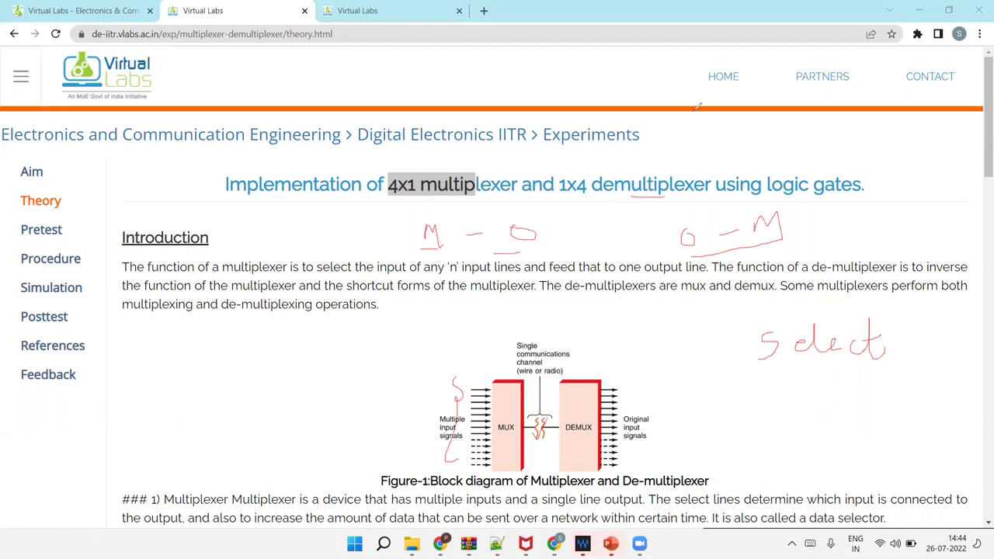
key(Escape)
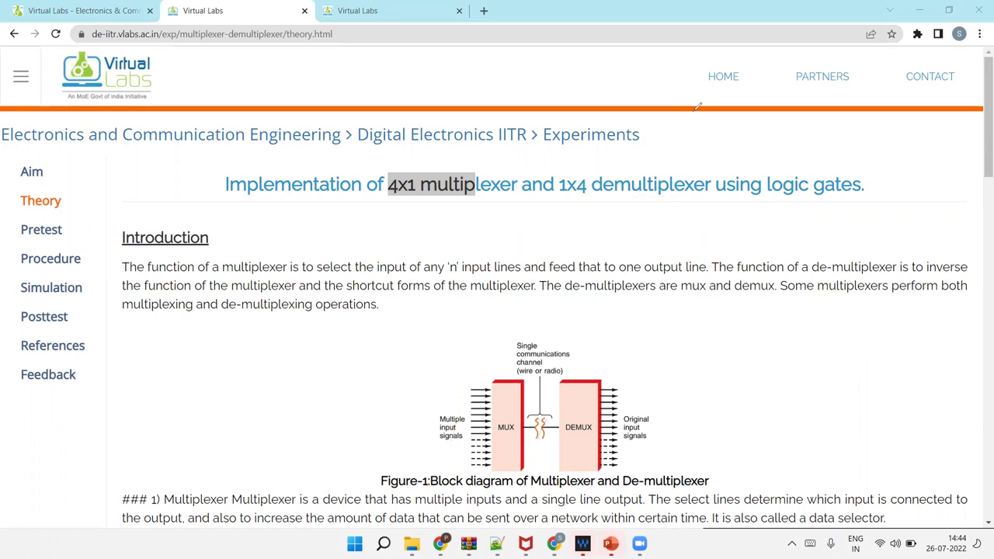
Scroll to the multiplexer types and ink 2^1-to-1 and 2^2-to-1 notes with 2 select lines.
scroll(642, 220, down, 2)
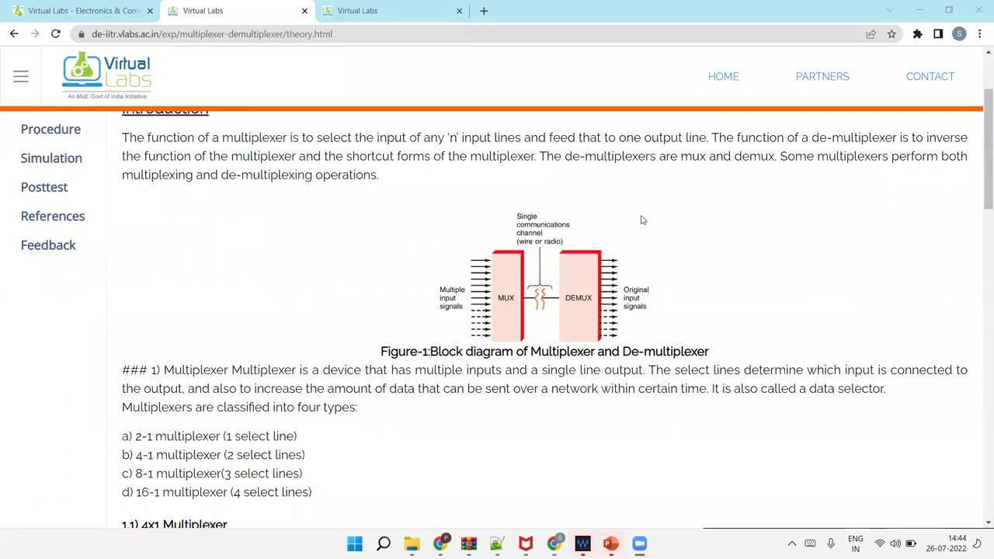
scroll(641, 220, down, 2)
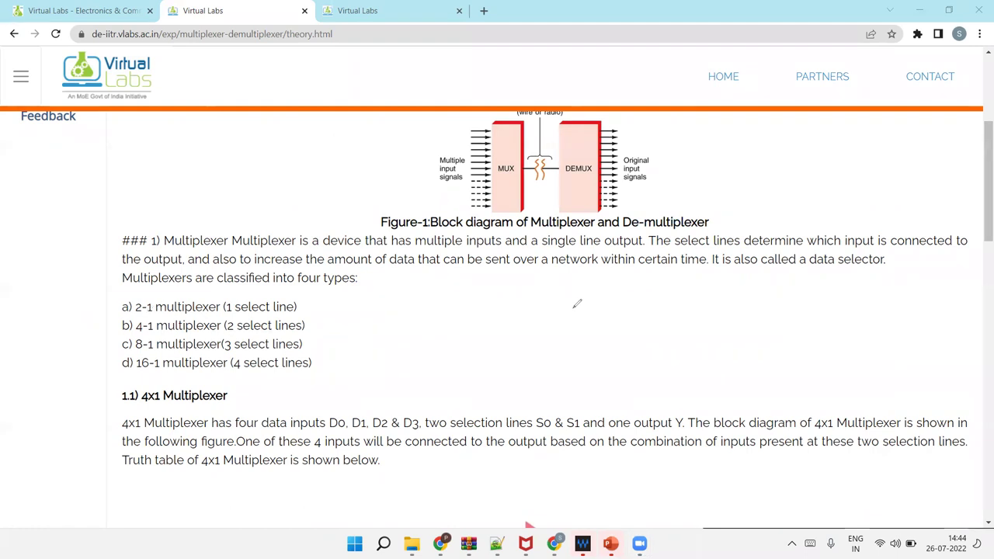
drag(567, 306, 582, 327)
drag(635, 303, 636, 323)
drag(580, 286, 580, 299)
click(791, 284)
drag(791, 302, 790, 307)
mouse_move(579, 358)
mouse_down()
mouse_move(572, 381)
mouse_move(587, 370)
mouse_move(584, 389)
mouse_move(632, 375)
mouse_up()
drag(641, 362, 643, 387)
mouse_move(728, 372)
mouse_down()
mouse_move(750, 365)
mouse_move(787, 370)
mouse_up()
drag(794, 355, 794, 393)
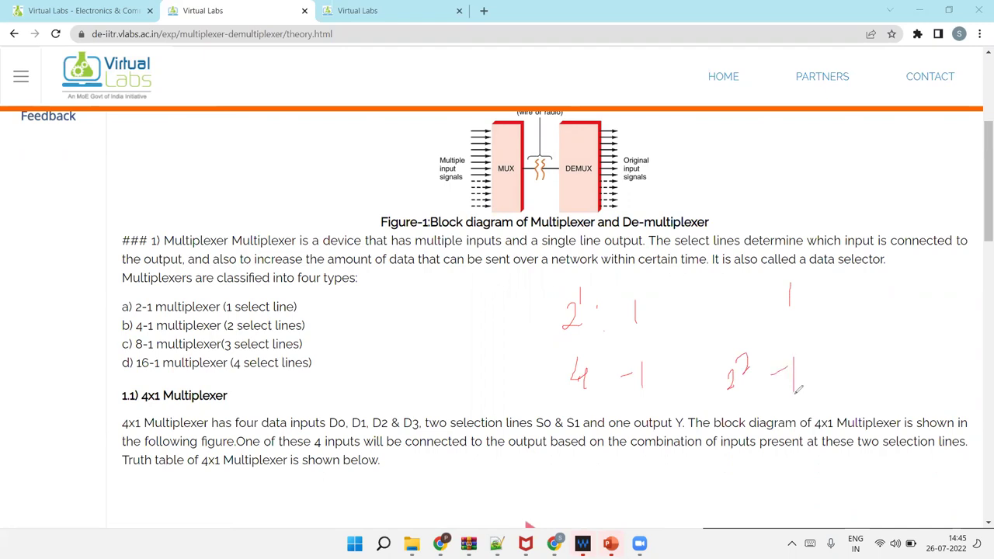
mouse_move(738, 343)
mouse_down()
mouse_move(752, 369)
mouse_move(763, 357)
mouse_move(736, 350)
mouse_up()
drag(884, 351, 916, 370)
Annotate the 8-1 and 16-1 types as 2^3-to-1 and 2^4-to-1.
drag(137, 352, 153, 352)
mouse_move(337, 386)
mouse_down()
mouse_move(350, 382)
mouse_move(359, 403)
mouse_up()
mouse_move(340, 359)
mouse_down()
mouse_move(353, 351)
mouse_move(356, 375)
mouse_move(393, 376)
mouse_up()
mouse_move(407, 371)
mouse_down()
mouse_move(414, 353)
mouse_move(421, 393)
mouse_up()
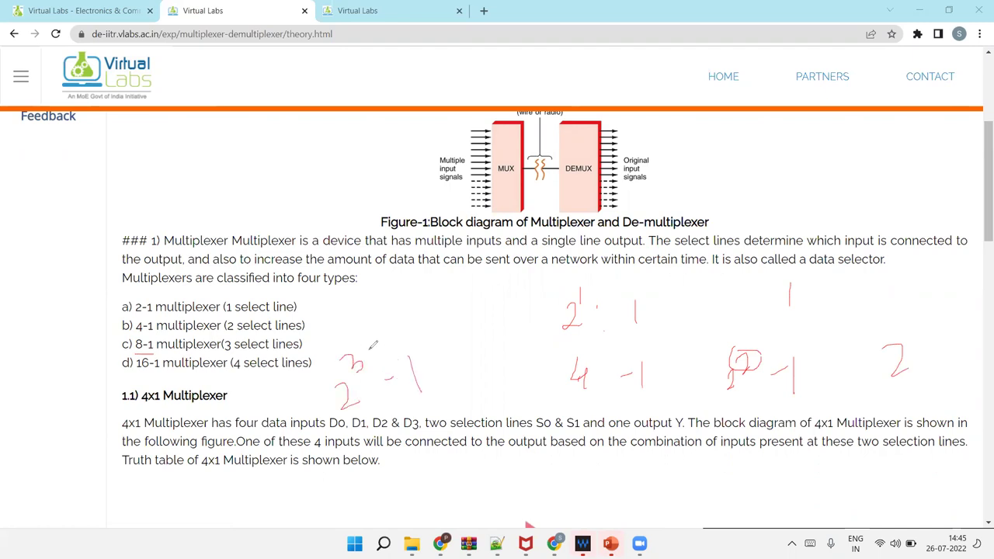
drag(349, 346, 362, 347)
drag(284, 354, 327, 320)
drag(140, 379, 162, 373)
mouse_move(449, 461)
mouse_down()
mouse_move(447, 483)
mouse_move(466, 488)
mouse_up()
mouse_move(457, 427)
mouse_down()
mouse_move(479, 448)
mouse_move(533, 487)
mouse_move(452, 441)
mouse_move(479, 451)
mouse_move(495, 423)
mouse_move(486, 452)
mouse_up()
click(515, 469)
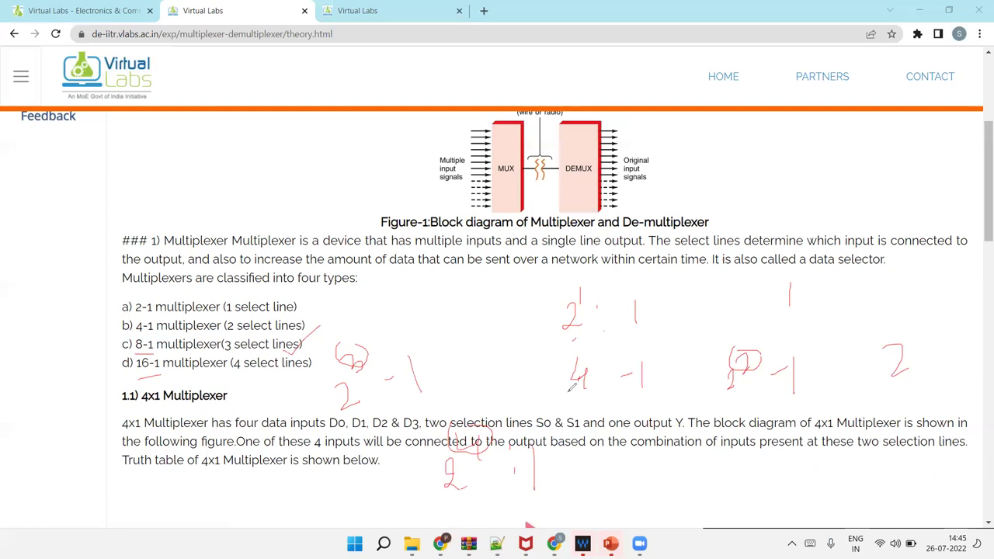
Mark the 2-1 type's single select line, note the 4-1 and 8-1 types, then clear the ink.
drag(136, 314, 152, 314)
mouse_move(234, 292)
mouse_down()
mouse_move(242, 309)
mouse_move(254, 280)
mouse_up()
drag(143, 326, 143, 340)
key(e)
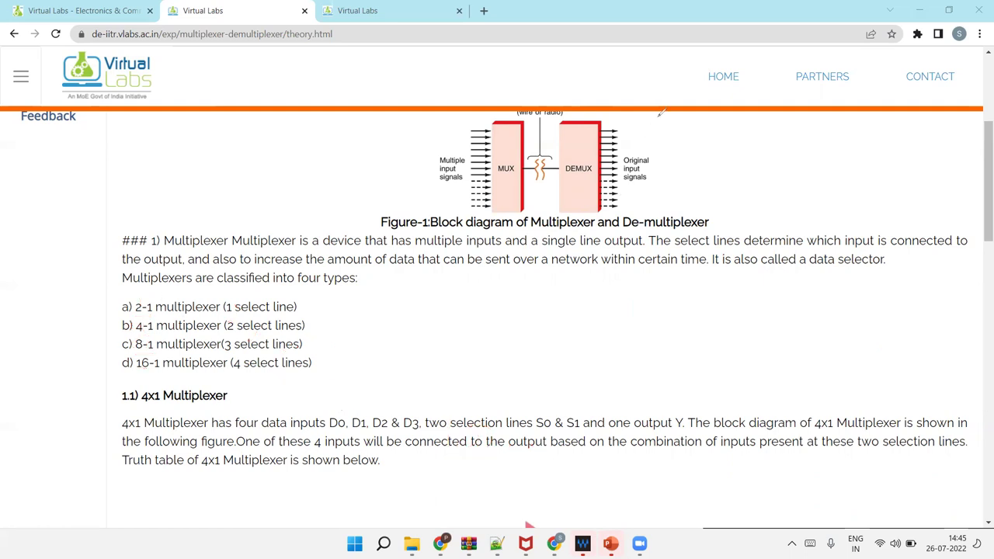
Scroll to the 4x1 block diagram and write 4:1 = 2² beside it, underlining S1.
scroll(403, 312, down, 2)
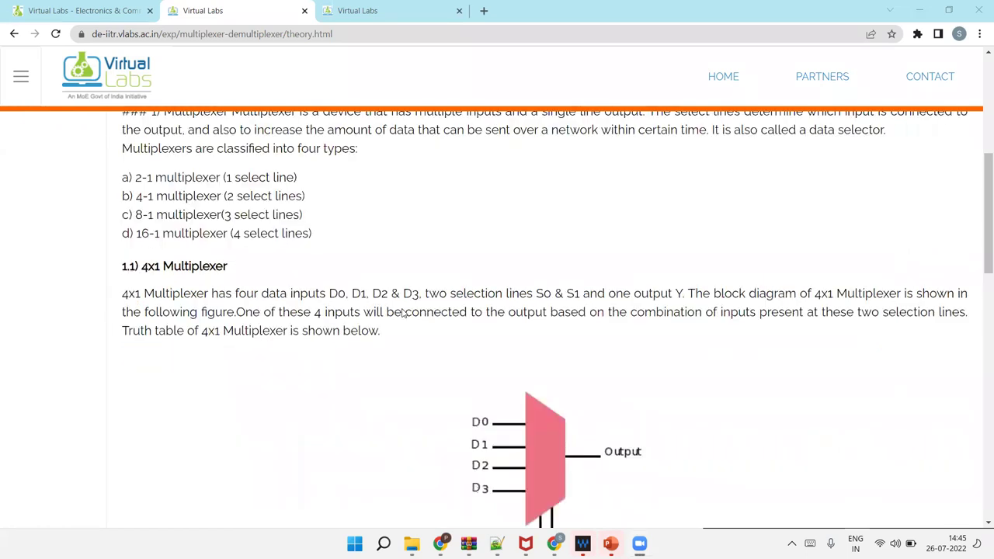
scroll(403, 313, down, 2)
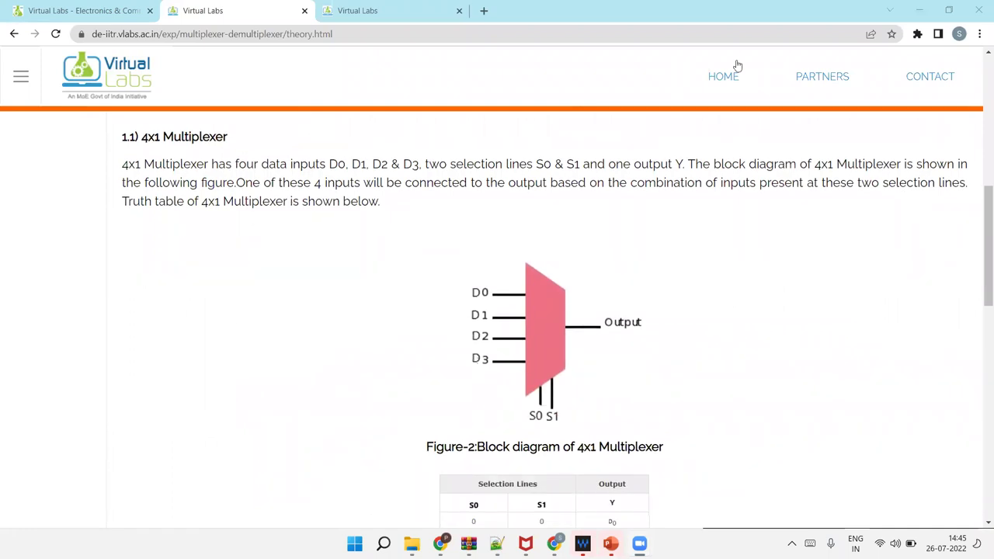
scroll(505, 226, down, 1)
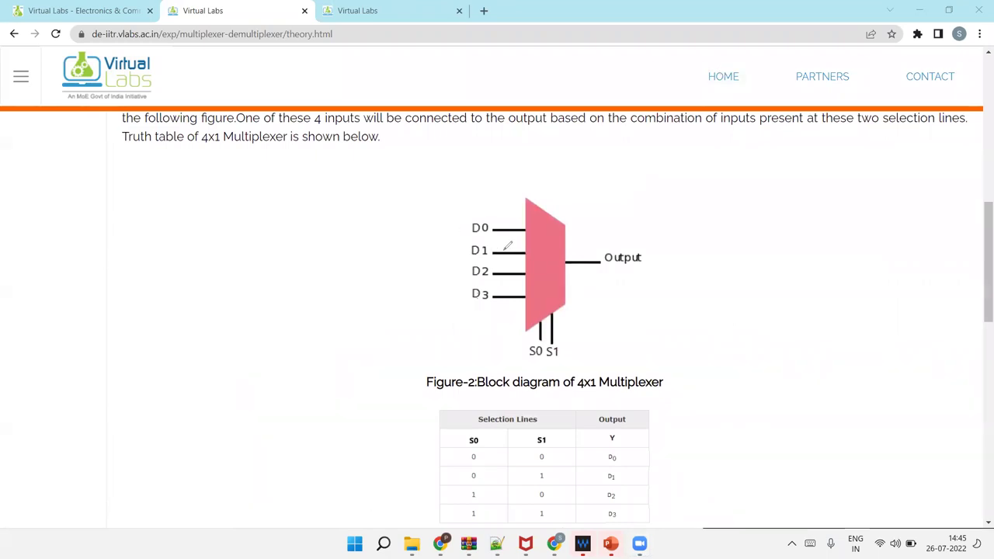
mouse_move(126, 233)
mouse_down()
mouse_move(123, 250)
mouse_move(142, 245)
mouse_move(136, 270)
mouse_move(148, 266)
mouse_up()
mouse_move(181, 233)
mouse_down()
mouse_move(181, 268)
mouse_move(115, 285)
mouse_up()
drag(121, 351, 123, 373)
drag(121, 330, 132, 334)
drag(535, 365, 561, 357)
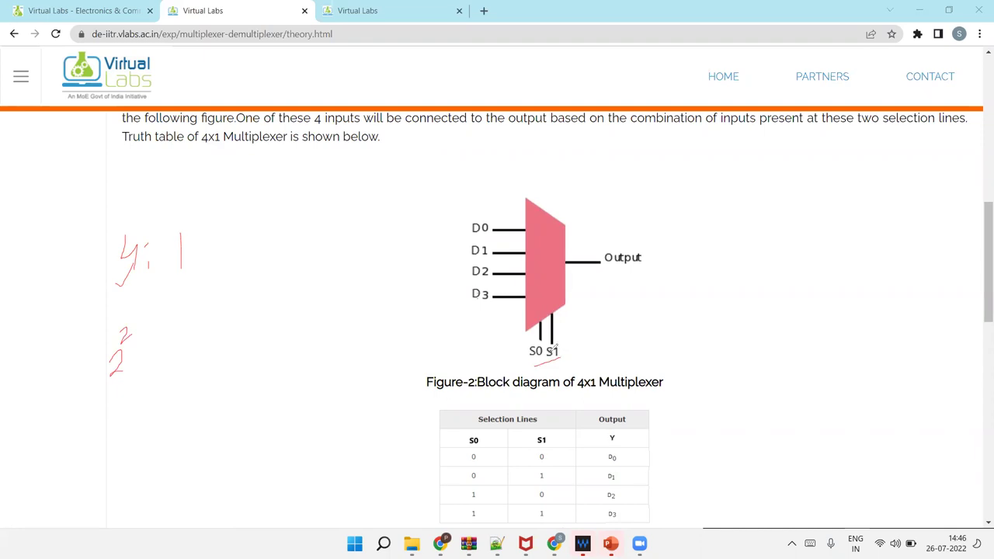
Bracket inputs D0–D3 and the truth-table rows, ticking each input against its Output entry.
mouse_move(450, 207)
mouse_down()
mouse_move(437, 262)
mouse_move(449, 292)
mouse_up()
drag(424, 446, 418, 531)
mouse_move(573, 333)
mouse_down()
mouse_move(528, 339)
mouse_move(529, 357)
mouse_move(574, 338)
mouse_up()
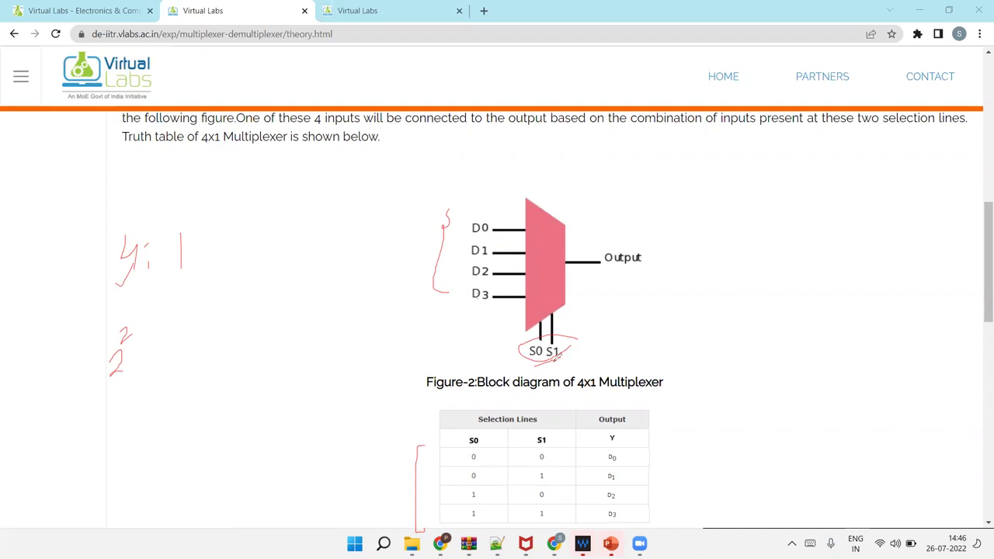
drag(491, 205, 556, 150)
drag(653, 451, 632, 457)
drag(457, 233, 436, 256)
drag(653, 458, 631, 472)
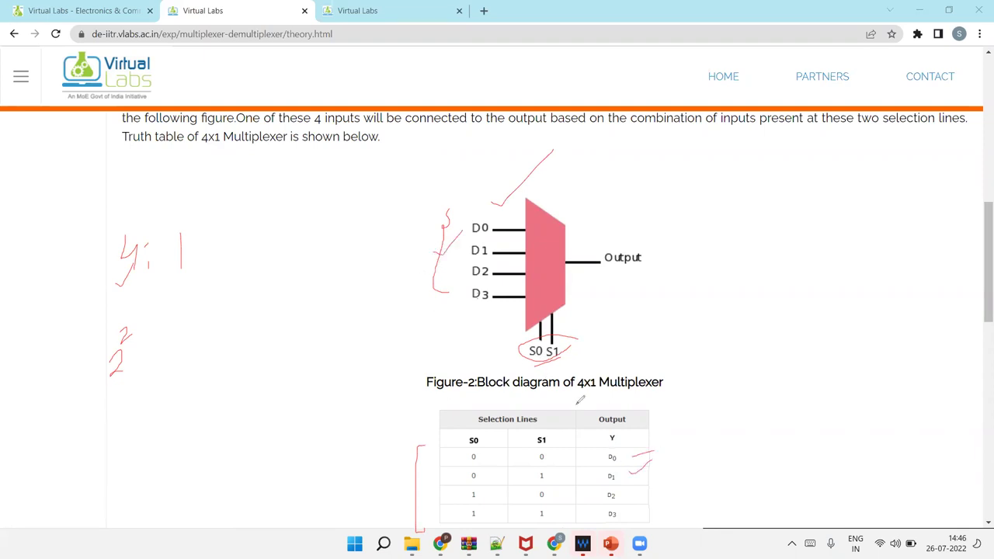
drag(475, 252, 452, 277)
drag(649, 490, 659, 483)
drag(456, 320, 474, 312)
key(e)
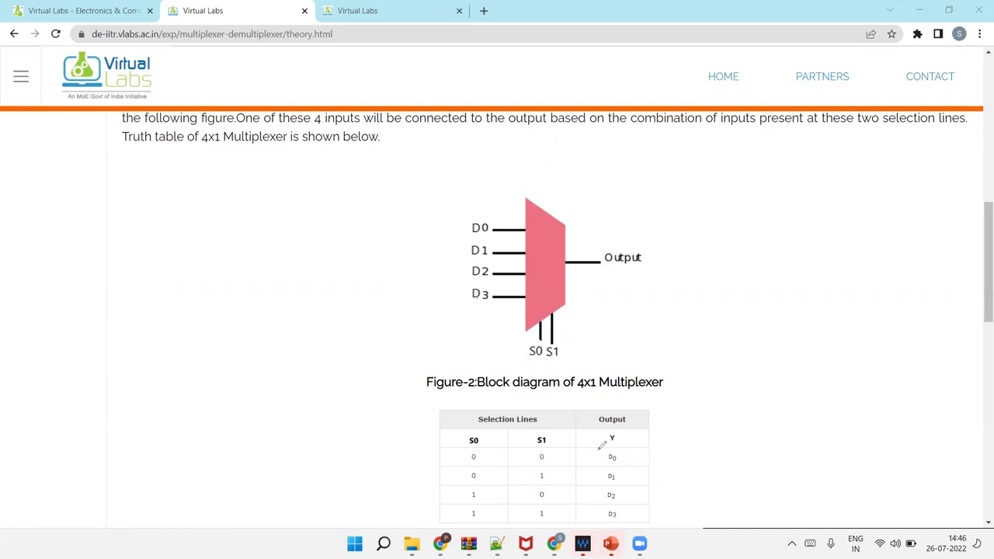
mouse_move(439, 231)
mouse_down()
mouse_move(452, 230)
mouse_move(454, 269)
mouse_up()
mouse_move(633, 441)
mouse_down()
mouse_move(696, 441)
mouse_move(688, 448)
mouse_up()
mouse_move(746, 223)
mouse_down()
mouse_move(737, 237)
mouse_move(761, 230)
mouse_move(764, 213)
mouse_up()
drag(462, 459, 470, 449)
mouse_move(792, 218)
mouse_down()
mouse_move(790, 227)
mouse_move(799, 205)
mouse_move(842, 227)
mouse_move(864, 224)
mouse_up()
mouse_move(728, 284)
mouse_down()
mouse_move(728, 314)
mouse_move(717, 304)
mouse_up()
mouse_move(811, 291)
mouse_down()
mouse_move(801, 309)
mouse_move(843, 298)
mouse_up()
mouse_move(775, 277)
mouse_down()
mouse_move(818, 265)
mouse_move(838, 283)
mouse_move(882, 267)
mouse_move(908, 281)
mouse_up()
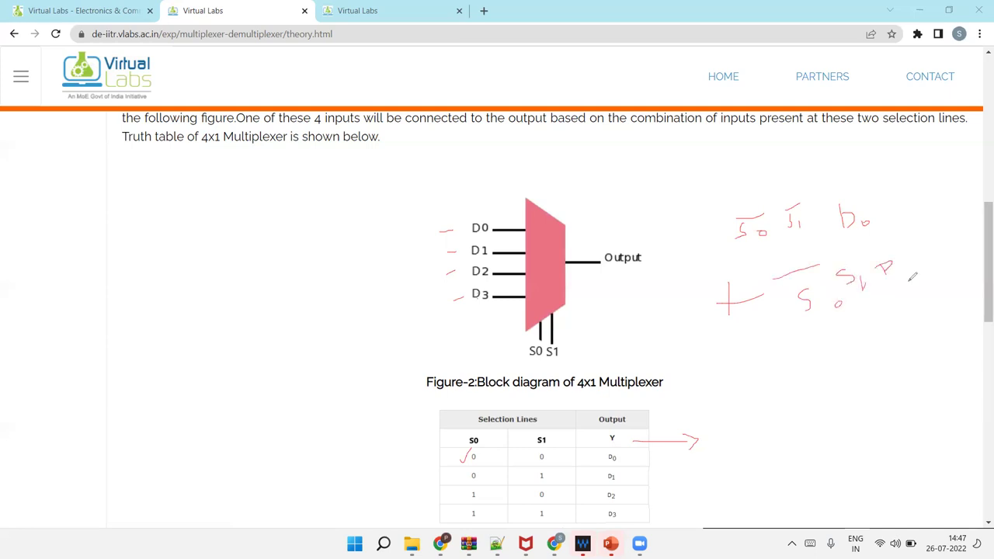
drag(466, 473, 477, 466)
mouse_move(722, 381)
mouse_down()
mouse_move(756, 375)
mouse_move(751, 390)
mouse_up()
mouse_move(802, 368)
mouse_down()
mouse_move(793, 383)
mouse_move(808, 384)
mouse_up()
drag(532, 497, 552, 490)
mouse_move(847, 366)
mouse_down()
mouse_move(837, 384)
mouse_move(861, 389)
mouse_up()
mouse_move(822, 357)
mouse_down()
mouse_move(799, 367)
mouse_move(885, 351)
mouse_move(920, 364)
mouse_move(946, 351)
mouse_up()
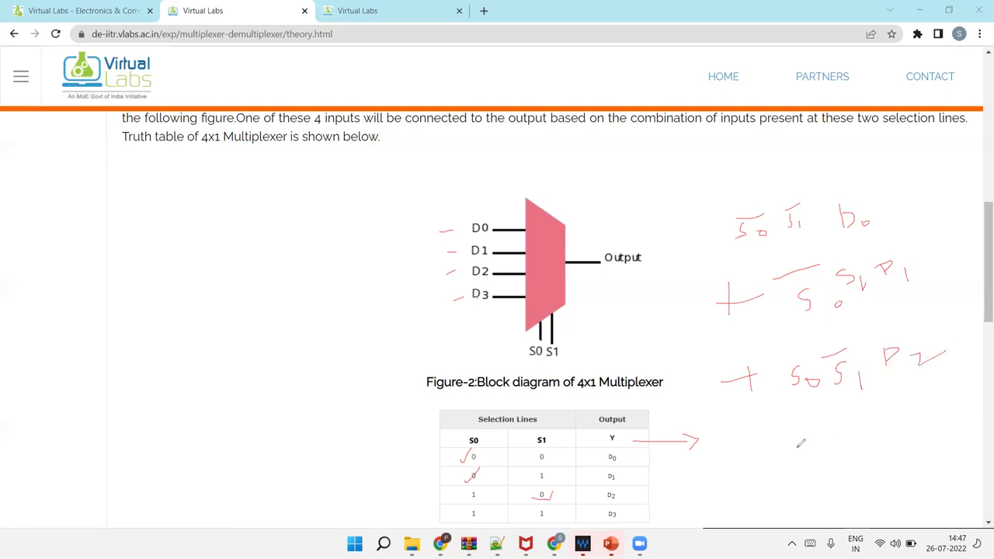
mouse_move(744, 456)
mouse_down()
mouse_move(769, 449)
mouse_move(753, 479)
mouse_up()
drag(827, 435, 812, 458)
mouse_move(845, 441)
mouse_down()
mouse_move(840, 449)
mouse_move(875, 432)
mouse_move(888, 444)
mouse_move(910, 432)
mouse_move(924, 451)
mouse_up()
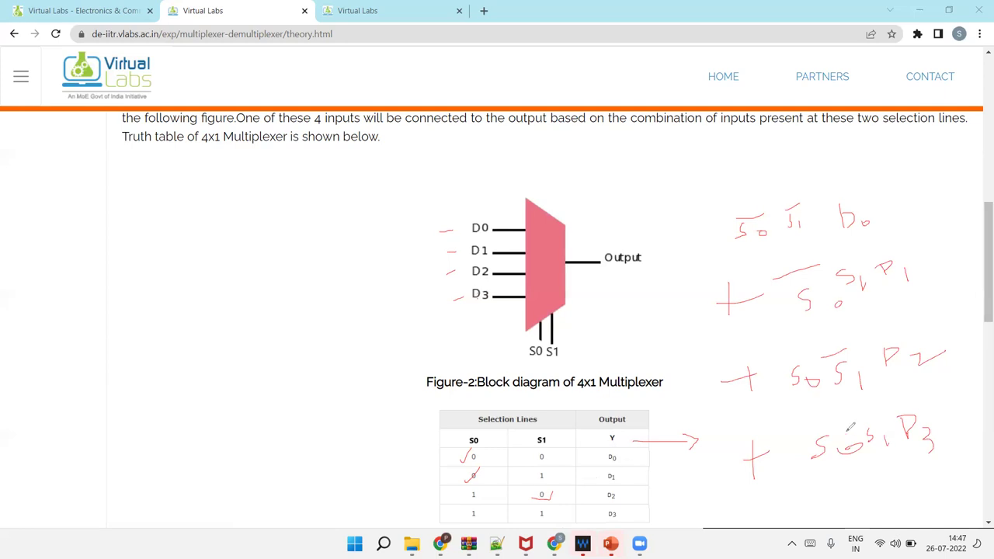
mouse_move(599, 210)
mouse_down()
mouse_move(619, 223)
mouse_move(621, 250)
mouse_move(662, 223)
mouse_move(674, 235)
mouse_up()
key(e)
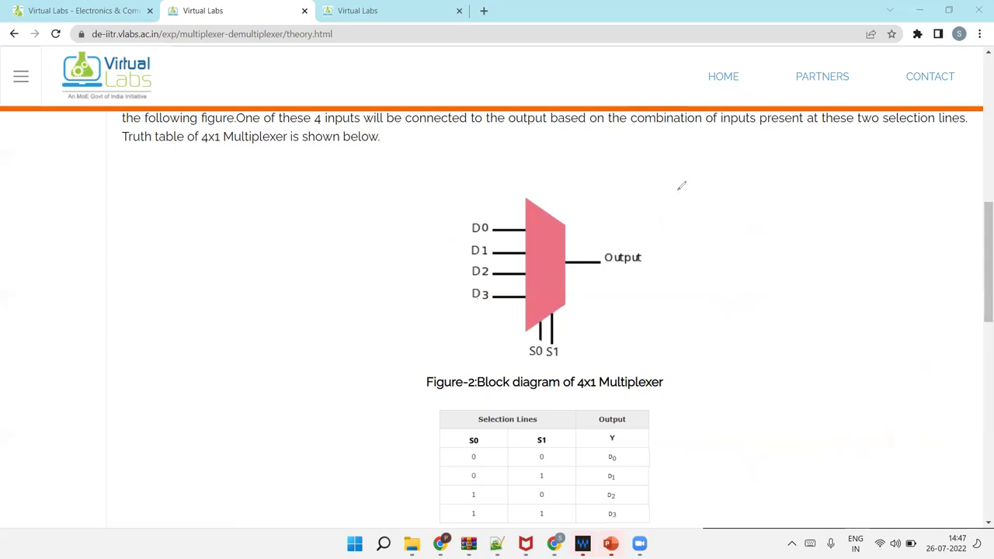
Scroll to the 1x4 De-multiplexer diagram, circle Select and write a 1:4 note beside it.
scroll(621, 258, down, 5)
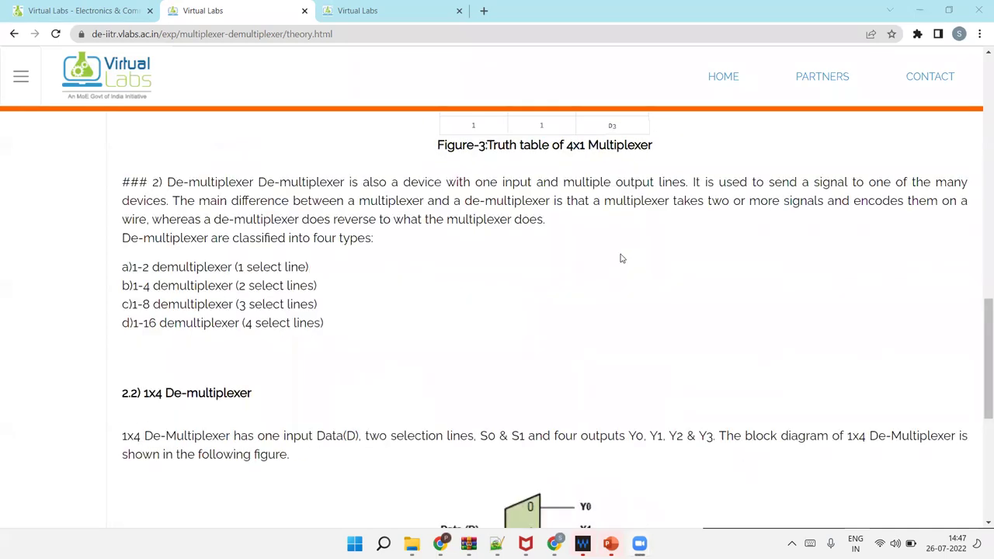
scroll(621, 258, down, 2)
scroll(482, 347, down, 1)
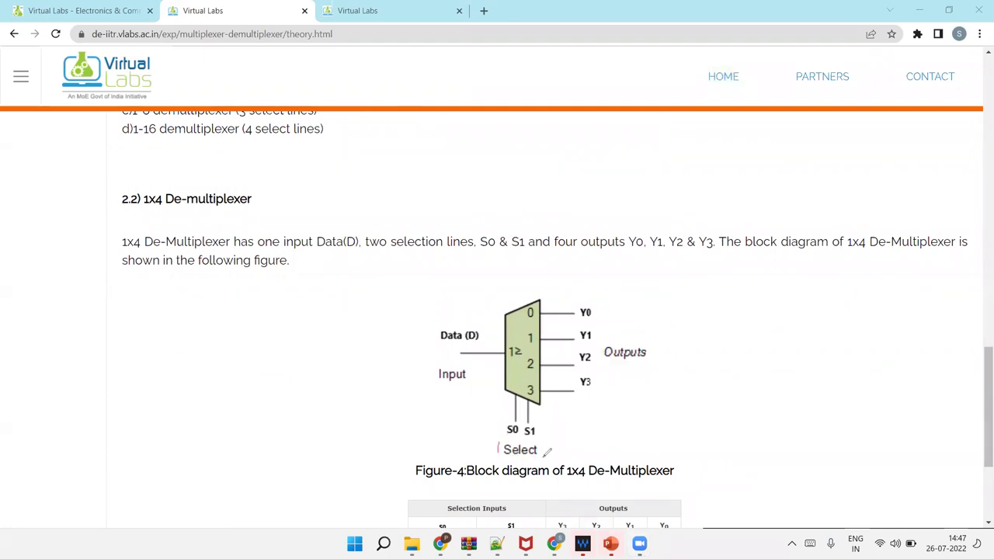
drag(547, 453, 525, 440)
drag(638, 377, 596, 381)
drag(717, 314, 719, 351)
drag(731, 324, 737, 365)
mouse_move(791, 321)
mouse_down()
mouse_move(780, 377)
mouse_move(769, 334)
mouse_move(796, 312)
mouse_up()
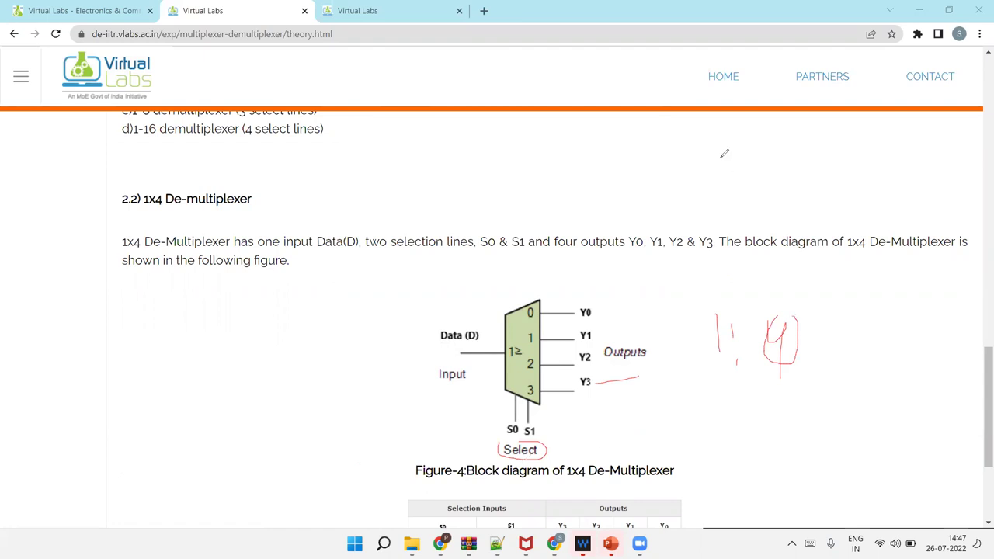
Clear the old ink, then mark S0, Y0, input D and the D entries in the 1x4 truth table.
key(e)
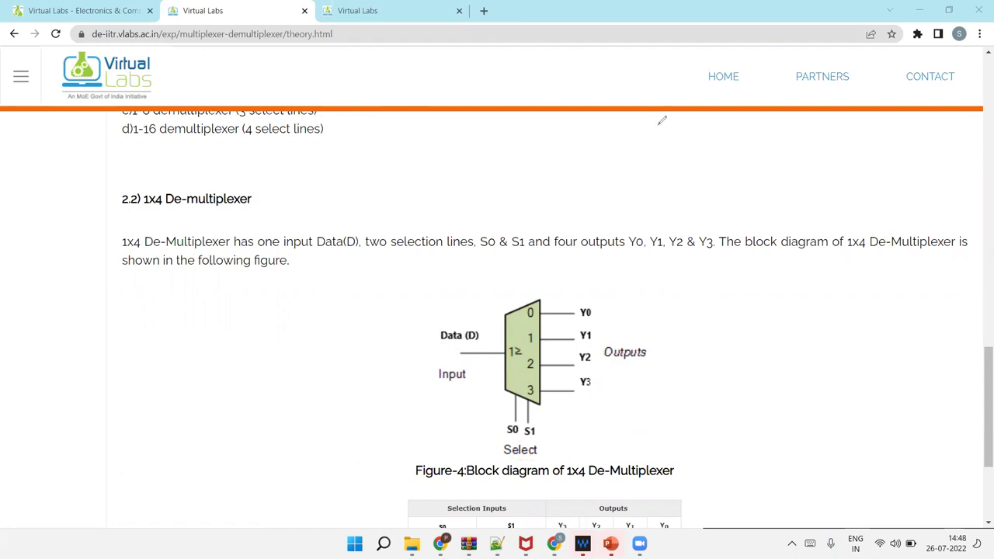
scroll(668, 116, down, 2)
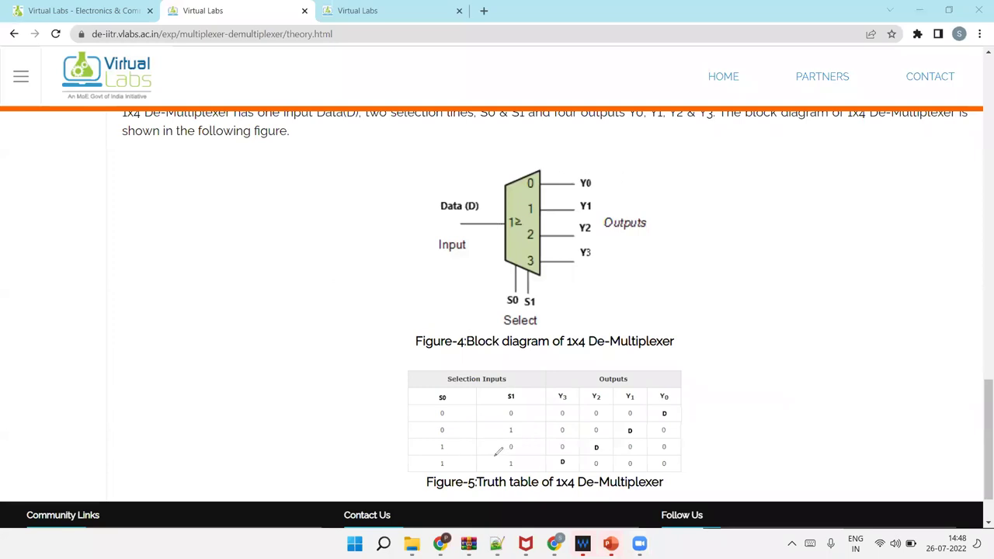
mouse_move(526, 289)
mouse_down()
mouse_move(510, 314)
mouse_move(529, 289)
mouse_up()
mouse_move(613, 174)
mouse_down()
mouse_move(640, 162)
mouse_move(645, 181)
mouse_up()
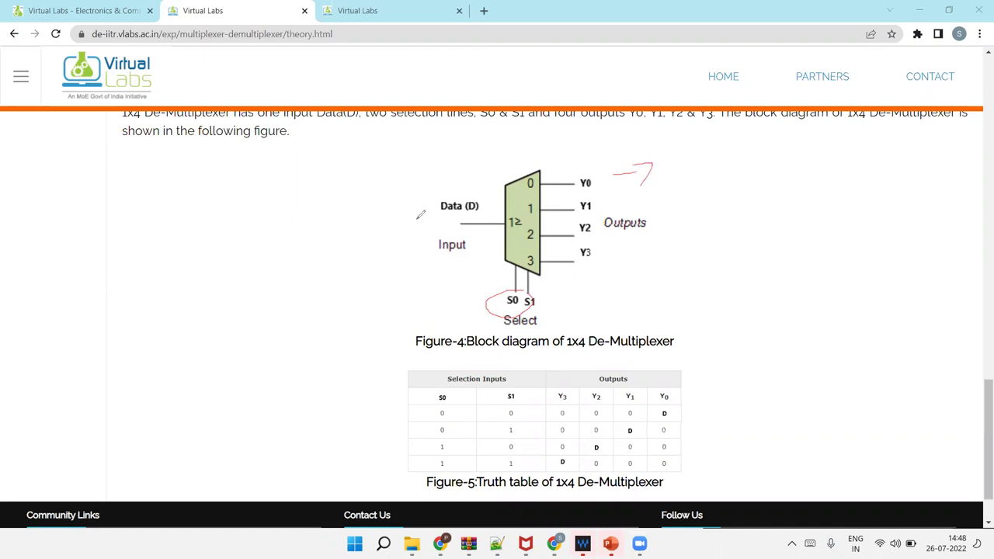
mouse_move(408, 222)
mouse_down()
mouse_move(409, 252)
mouse_move(431, 230)
mouse_move(410, 225)
mouse_up()
drag(675, 409, 712, 403)
drag(642, 431, 663, 413)
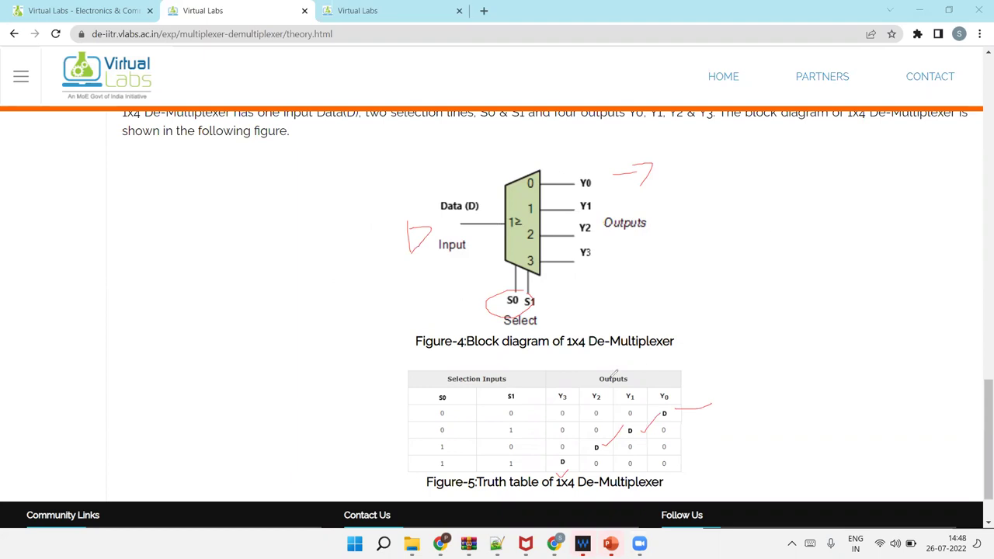
Circle the Outputs header, write the select combinations beside Y0, then clear the ink.
mouse_move(553, 393)
mouse_down()
mouse_move(674, 371)
mouse_move(681, 382)
mouse_move(633, 411)
mouse_move(564, 406)
mouse_move(550, 394)
mouse_up()
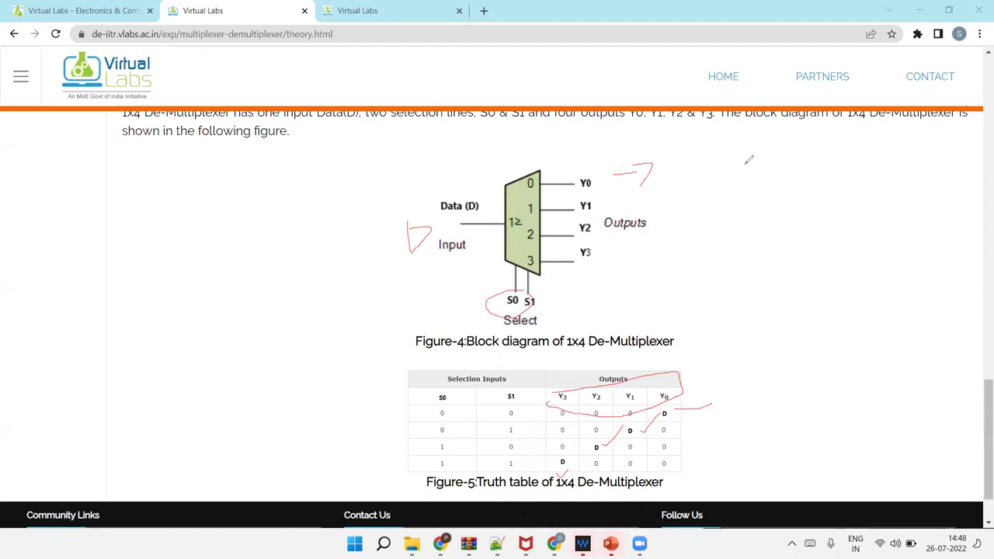
mouse_move(696, 167)
mouse_down()
mouse_move(703, 180)
mouse_move(704, 170)
mouse_up()
mouse_move(731, 166)
mouse_down()
mouse_move(724, 172)
mouse_move(732, 178)
mouse_move(704, 198)
mouse_move(740, 212)
mouse_move(737, 271)
mouse_move(749, 246)
mouse_up()
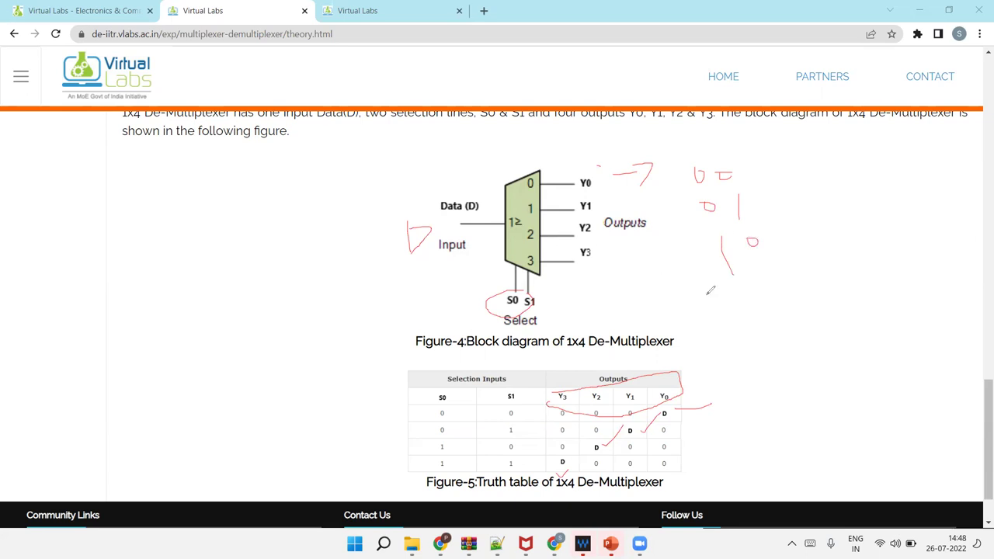
mouse_move(719, 290)
mouse_down()
mouse_move(722, 312)
mouse_move(764, 323)
mouse_up()
key(Escape)
From the top of the page, go to Simulation and load the 4x1 Multiplexer kit circuit.
scroll(577, 223, up, 7)
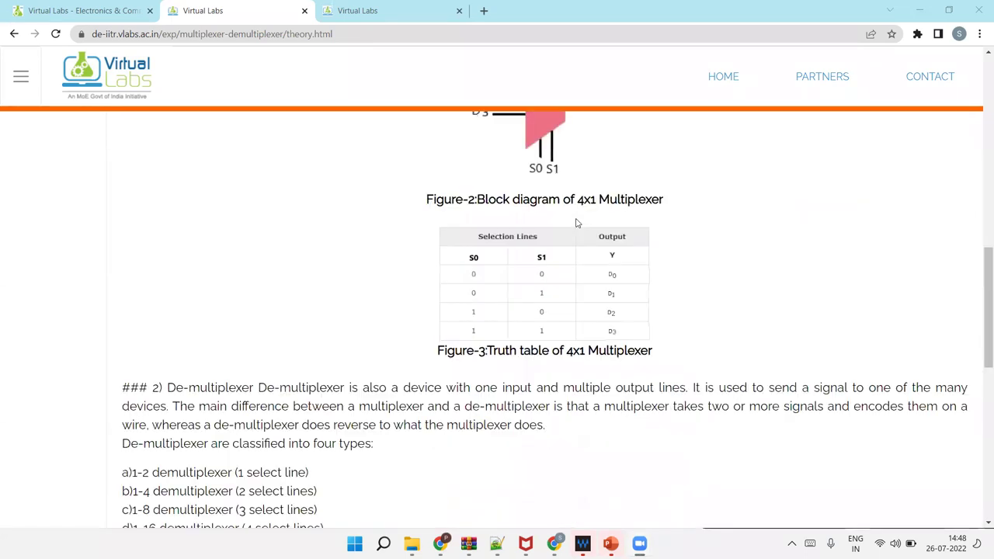
scroll(576, 223, up, 10)
click(57, 289)
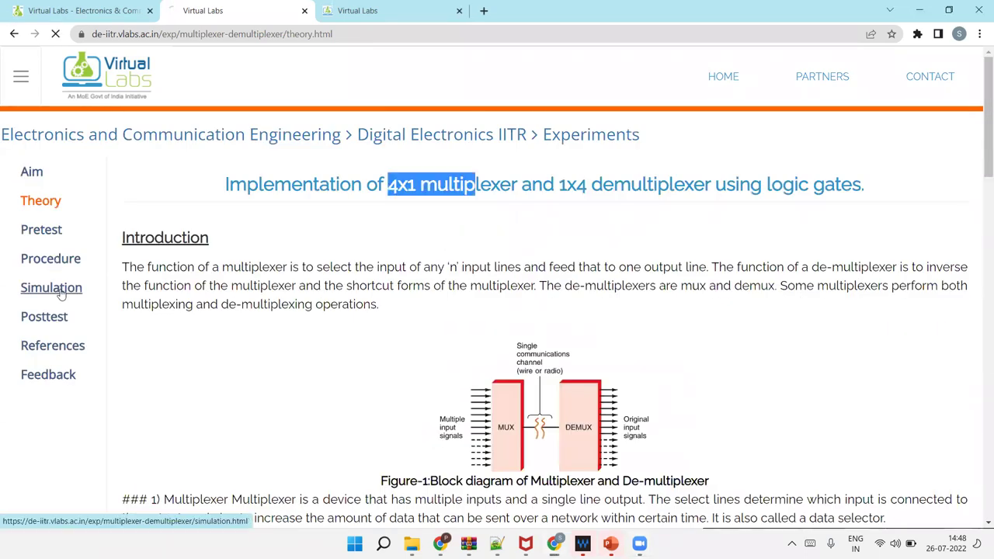
click(449, 253)
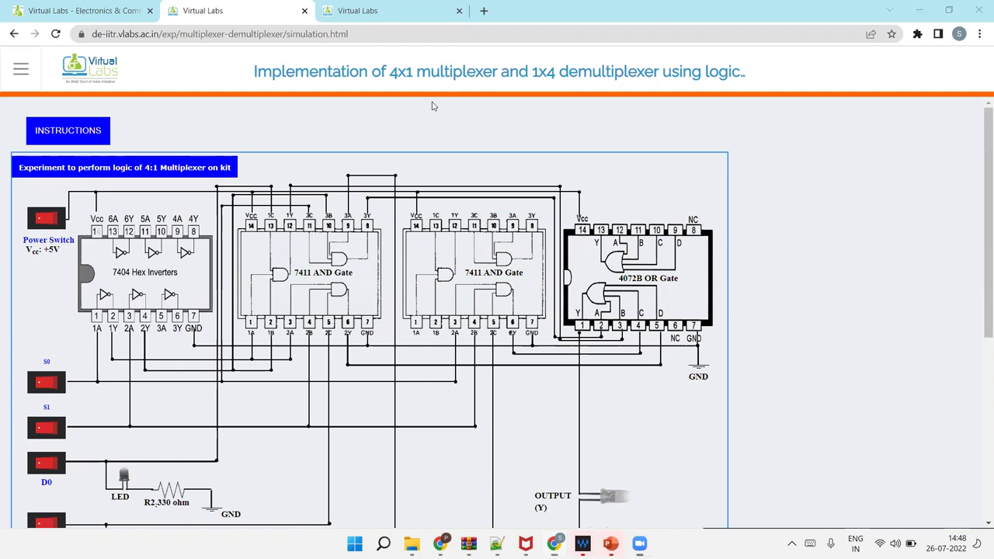
Write Y = S̄0S̄1D0 + S̄0S1D1 + S0S̄1D2 + S0S1D3 in the margin beside the circuit.
drag(706, 137, 721, 161)
drag(730, 157, 776, 153)
mouse_move(746, 120)
mouse_down()
mouse_move(794, 143)
mouse_move(806, 123)
mouse_move(840, 130)
mouse_up()
drag(778, 189, 778, 212)
drag(775, 206, 764, 206)
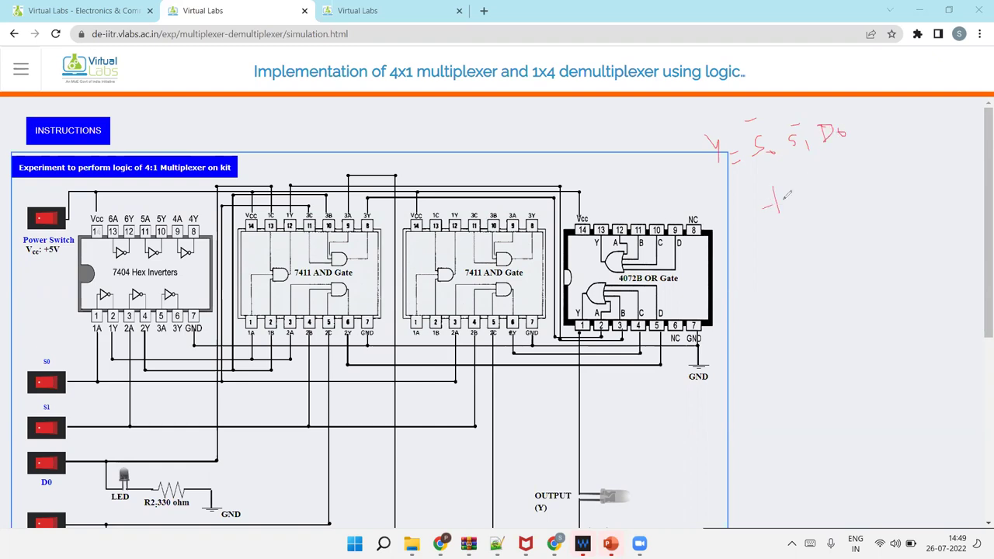
mouse_move(817, 189)
mouse_down()
mouse_move(861, 199)
mouse_move(871, 178)
mouse_move(883, 180)
mouse_move(876, 187)
mouse_move(912, 207)
mouse_up()
drag(806, 254, 806, 267)
mouse_move(801, 262)
mouse_down()
mouse_move(889, 260)
mouse_move(876, 230)
mouse_move(909, 261)
mouse_move(942, 257)
mouse_up()
drag(784, 336, 813, 327)
mouse_move(794, 314)
mouse_down()
mouse_move(801, 340)
mouse_move(862, 337)
mouse_move(875, 324)
mouse_move(941, 335)
mouse_up()
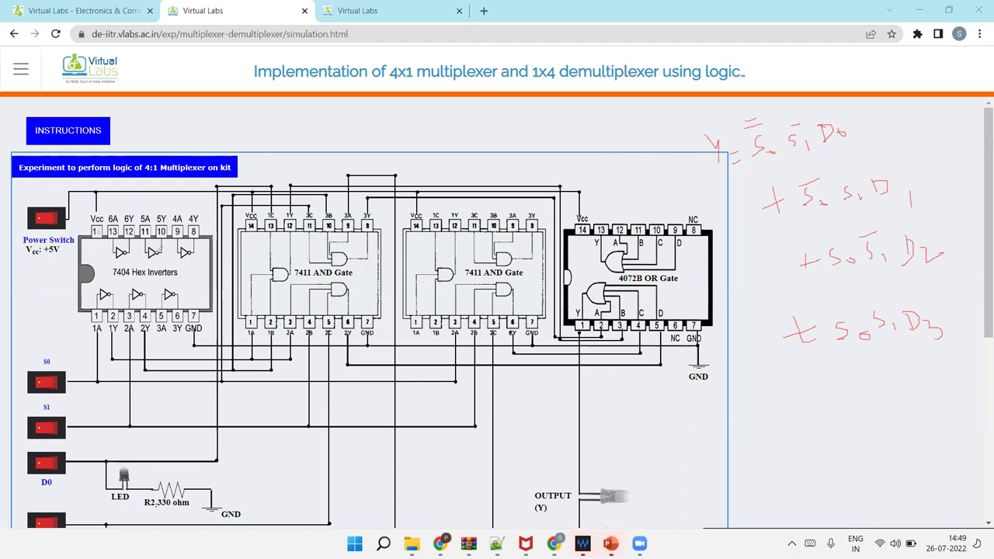
Mark the inverters on the 7404, the gate on the 7411 and the 4072B OR chip.
drag(145, 247, 184, 246)
mouse_move(313, 238)
mouse_down()
mouse_move(336, 253)
mouse_move(355, 231)
mouse_up()
drag(618, 183, 686, 163)
Underline the first equation term and trace S0 to pin 1A of the 7411, labelling it.
scroll(332, 286, down, 3)
scroll(331, 288, up, 2)
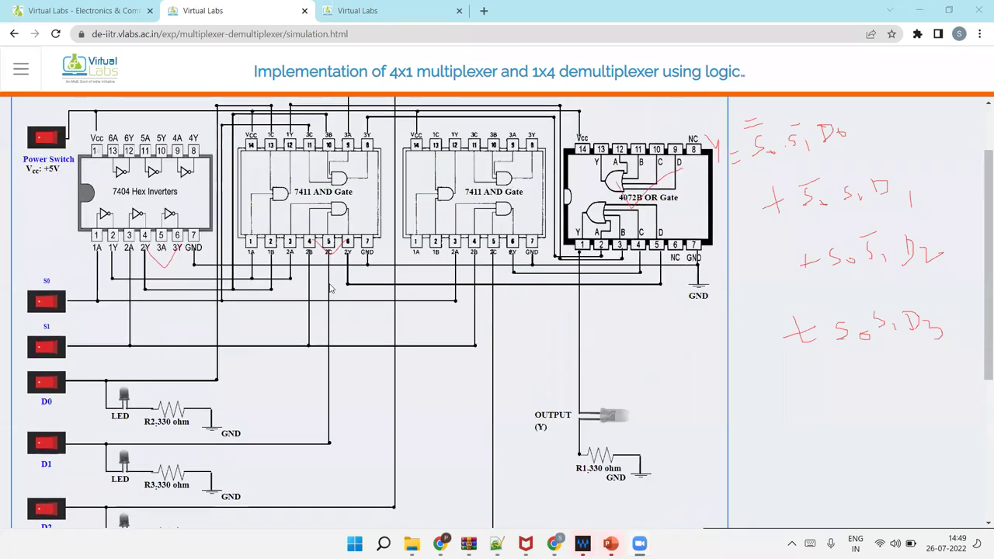
scroll(331, 288, down, 3)
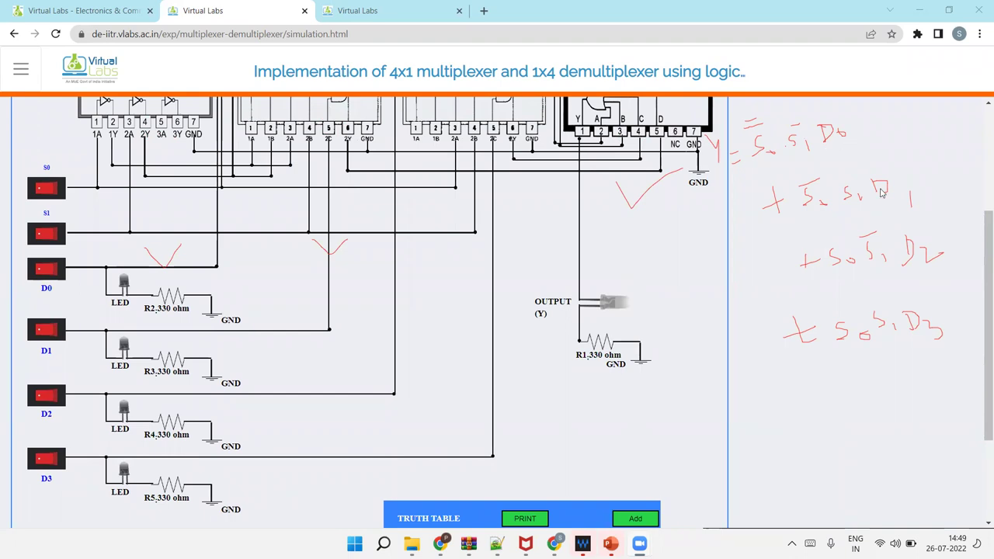
scroll(403, 406, up, 1)
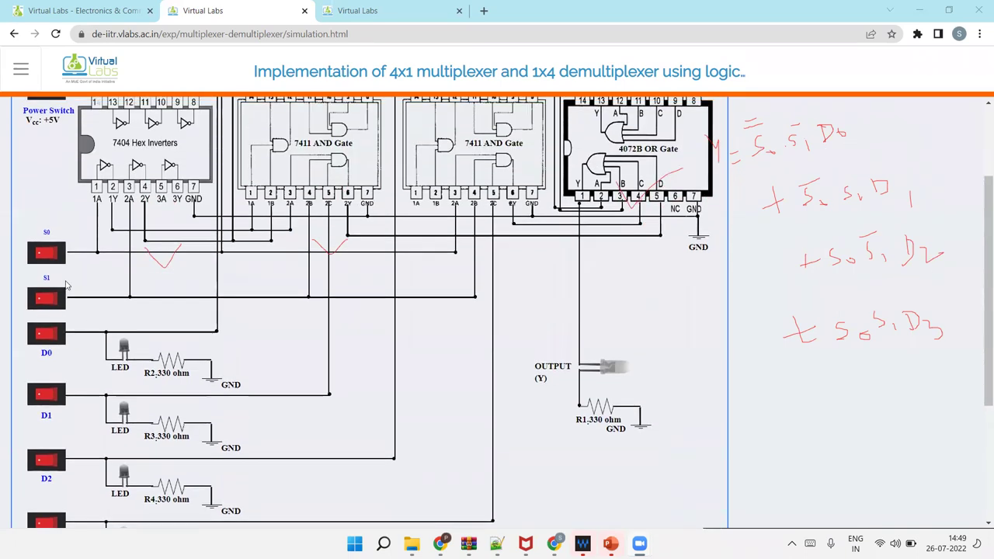
scroll(78, 279, up, 2)
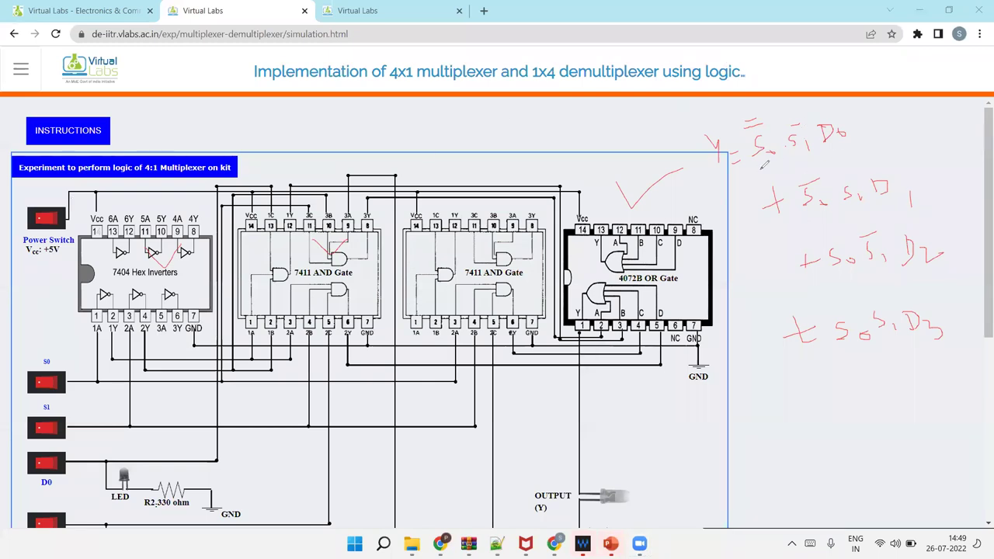
drag(764, 164, 858, 156)
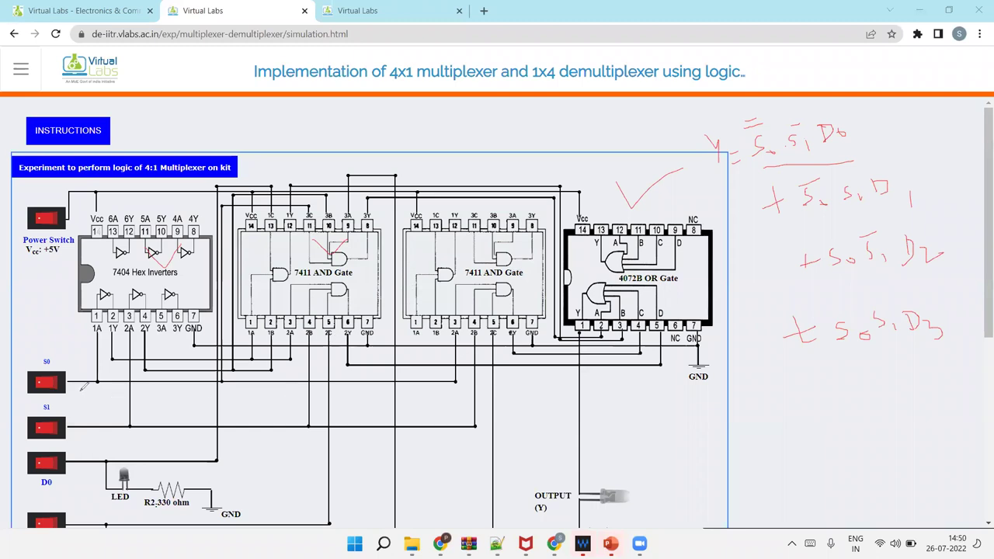
mouse_move(78, 384)
mouse_down()
mouse_move(91, 382)
mouse_move(99, 354)
mouse_up()
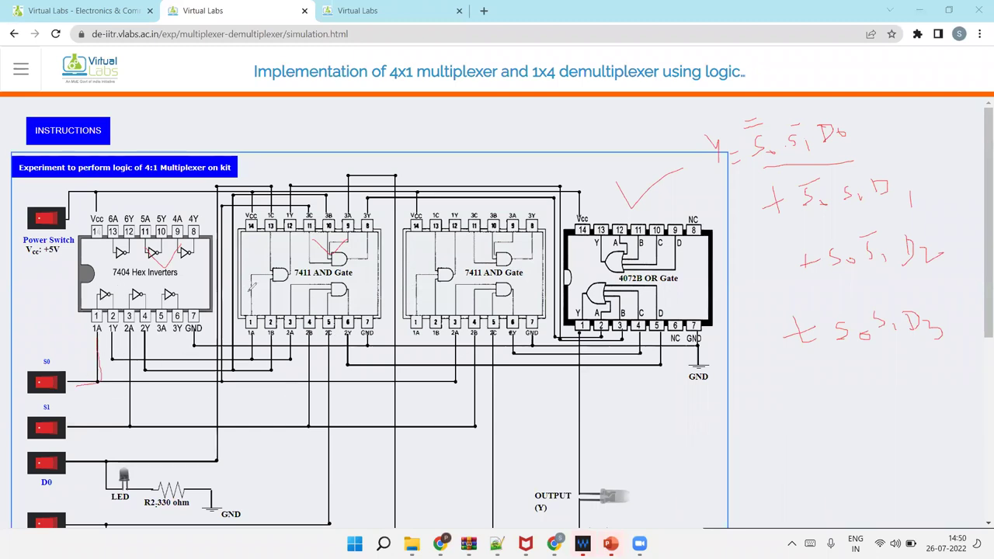
mouse_move(234, 287)
mouse_down()
mouse_move(240, 302)
mouse_move(248, 272)
mouse_move(272, 303)
mouse_up()
Trace D0 to the first 7411 AND gate and mark gates on both 7411 chips.
mouse_move(112, 458)
mouse_down()
mouse_move(186, 463)
mouse_move(221, 406)
mouse_move(215, 225)
mouse_move(270, 230)
mouse_up()
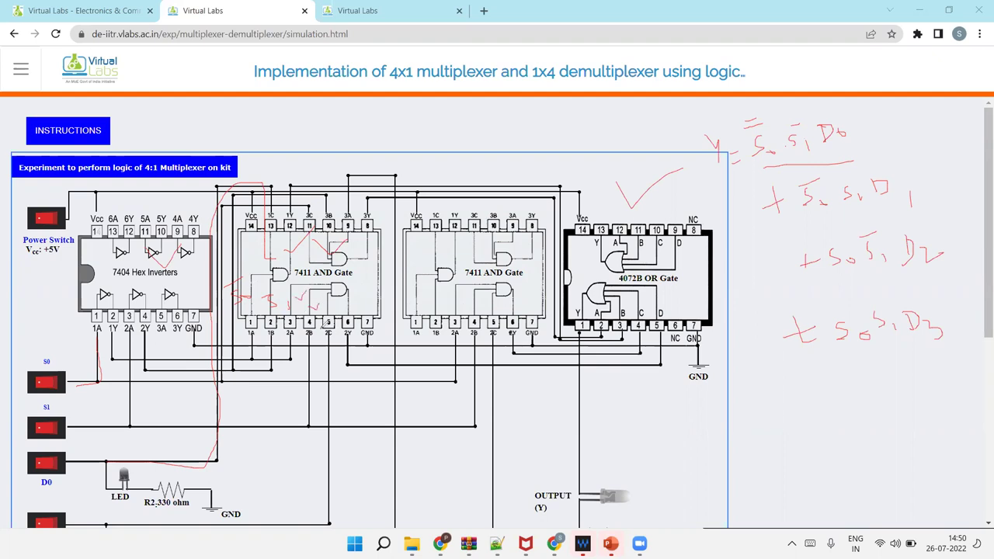
mouse_move(351, 266)
mouse_down()
mouse_move(313, 268)
mouse_move(315, 304)
mouse_move(343, 308)
mouse_move(344, 267)
mouse_up()
drag(449, 260, 456, 264)
scroll(498, 286, down, 2)
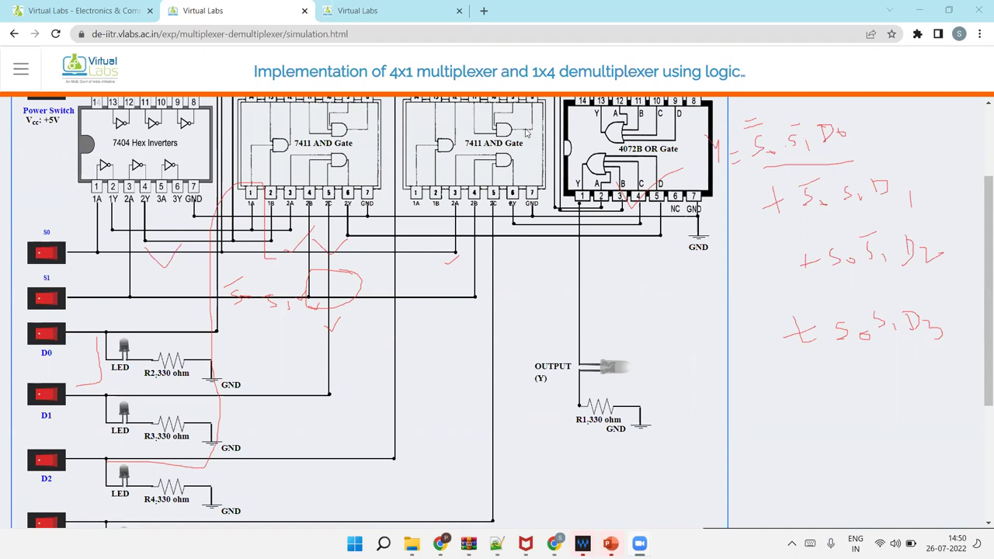
scroll(526, 134, up, 2)
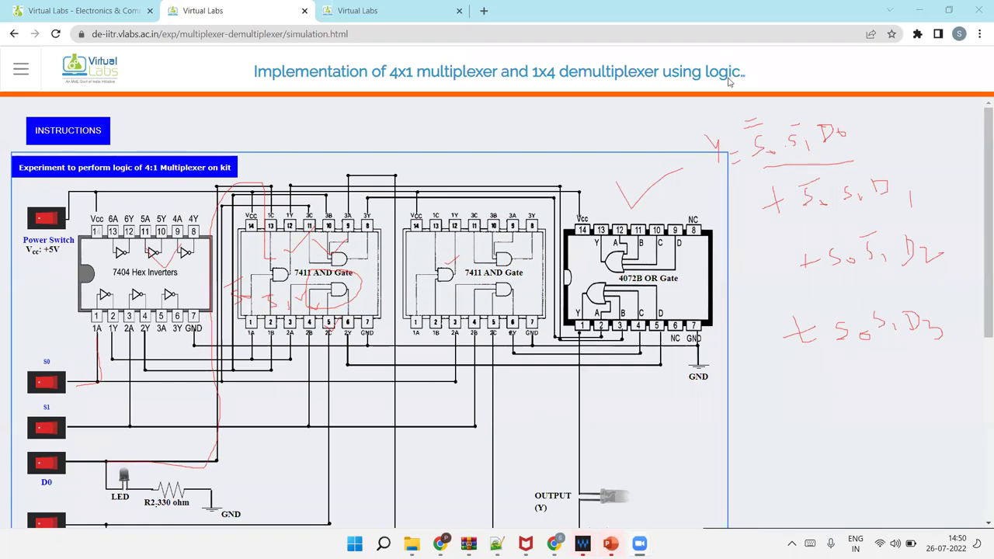
Erase the ink, draw one tick on the first 7411 AND gate chip, and scroll the circuit.
key(e)
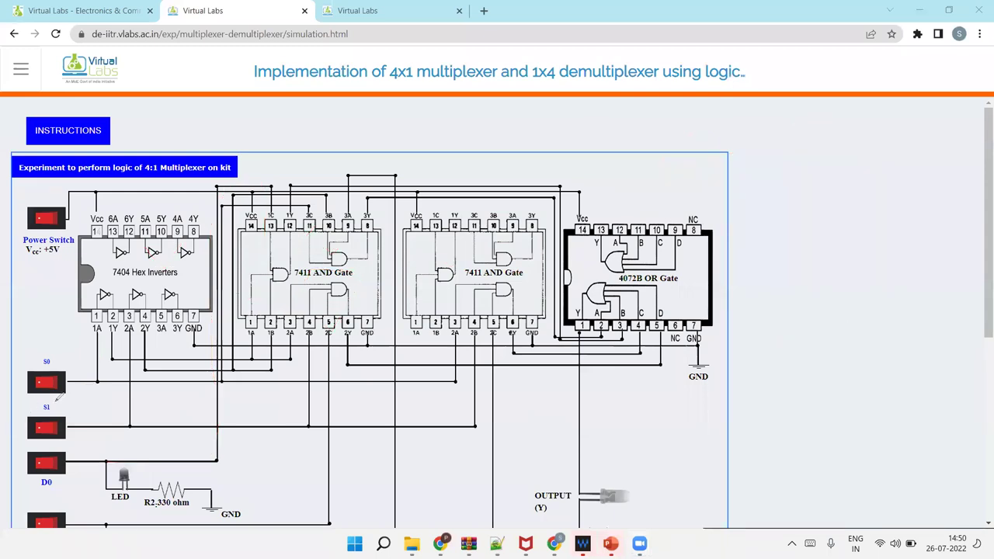
drag(260, 252, 289, 237)
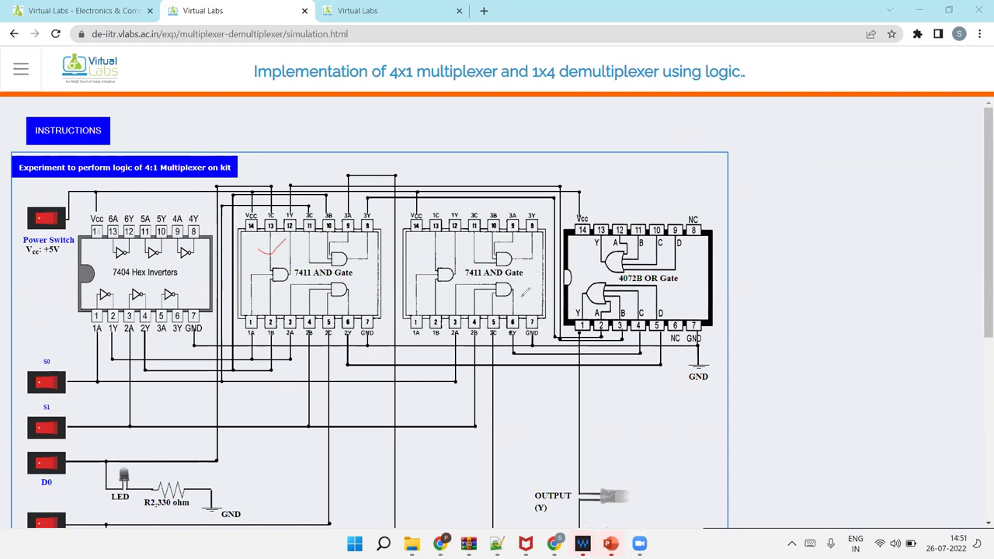
scroll(497, 265, down, 1)
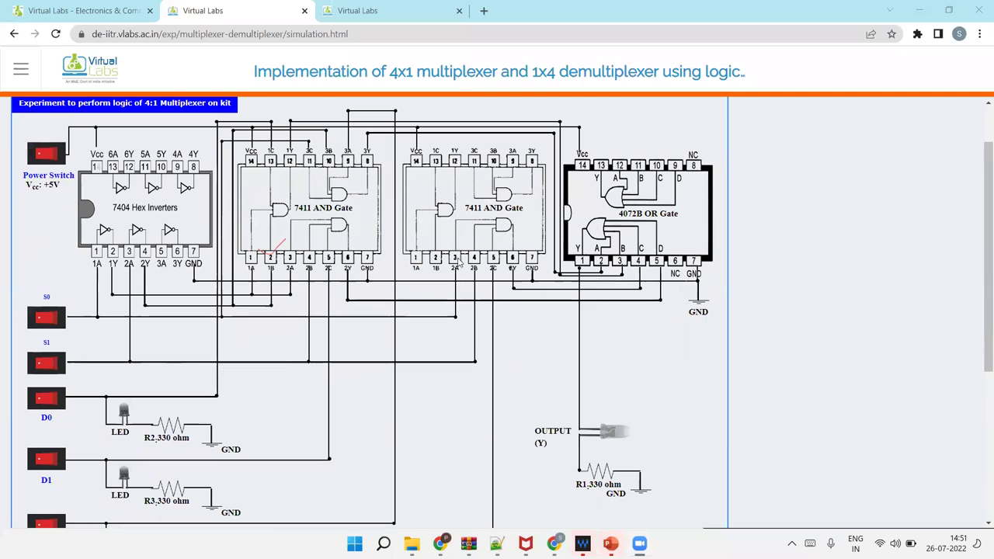
scroll(459, 264, down, 1)
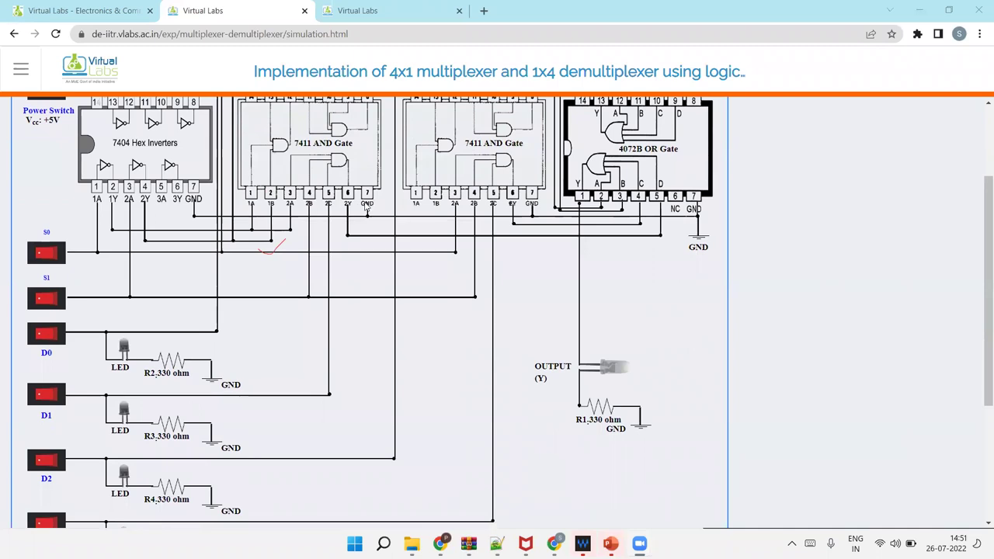
scroll(366, 206, down, 1)
scroll(366, 206, up, 2)
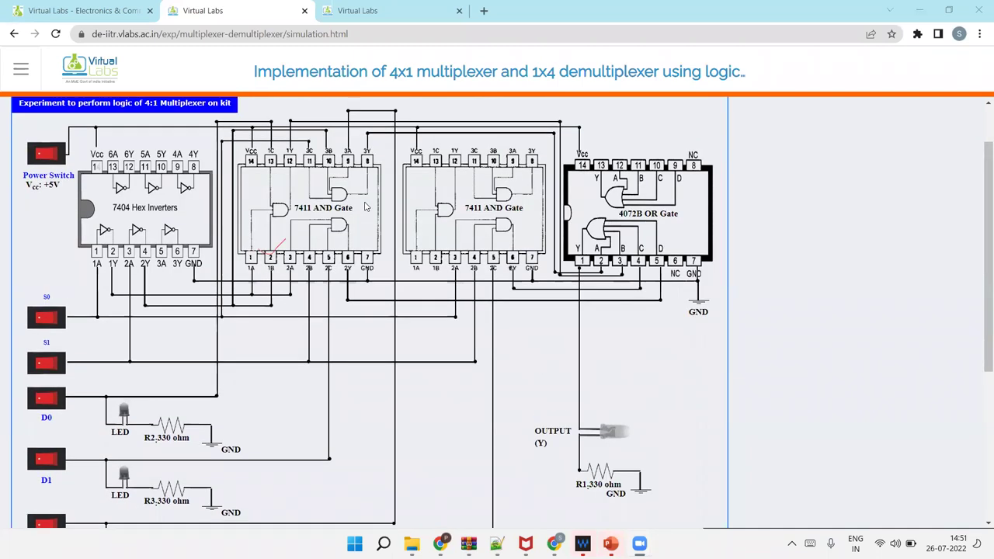
Power on the multiplexer and switch data inputs D0 and D2 high.
click(50, 153)
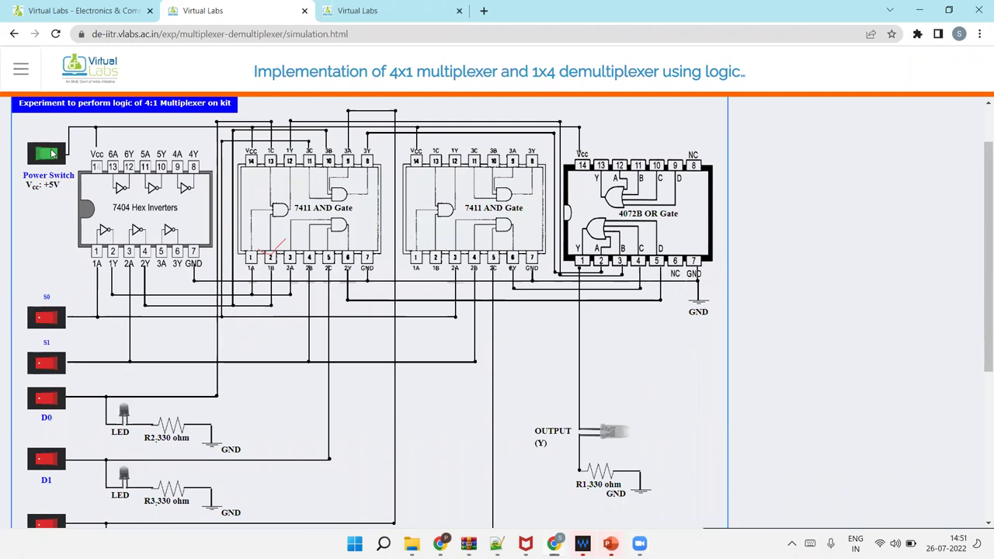
scroll(52, 154, down, 2)
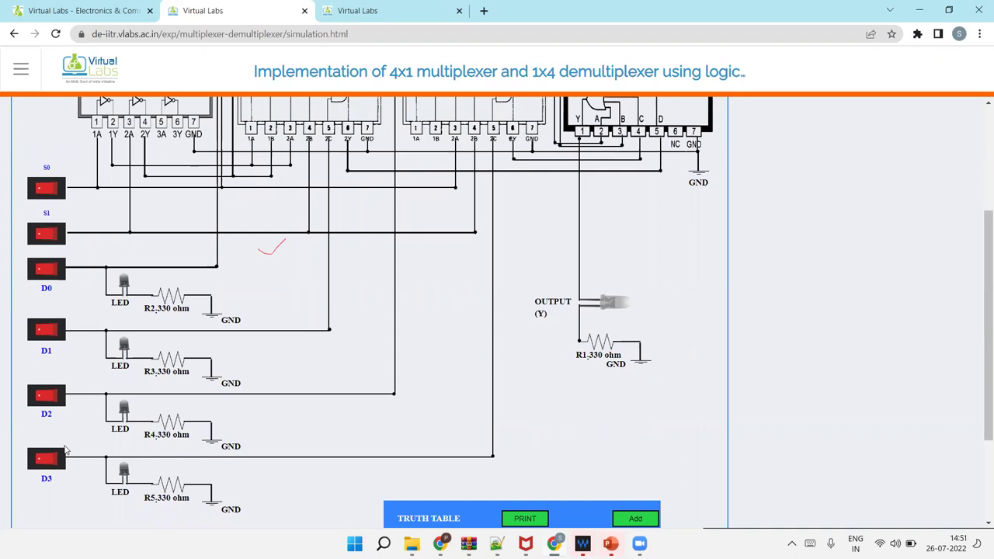
click(55, 275)
click(50, 400)
Add the S0=0, S1=0 row to the truth table, recording output D0=1.
scroll(50, 410, up, 2)
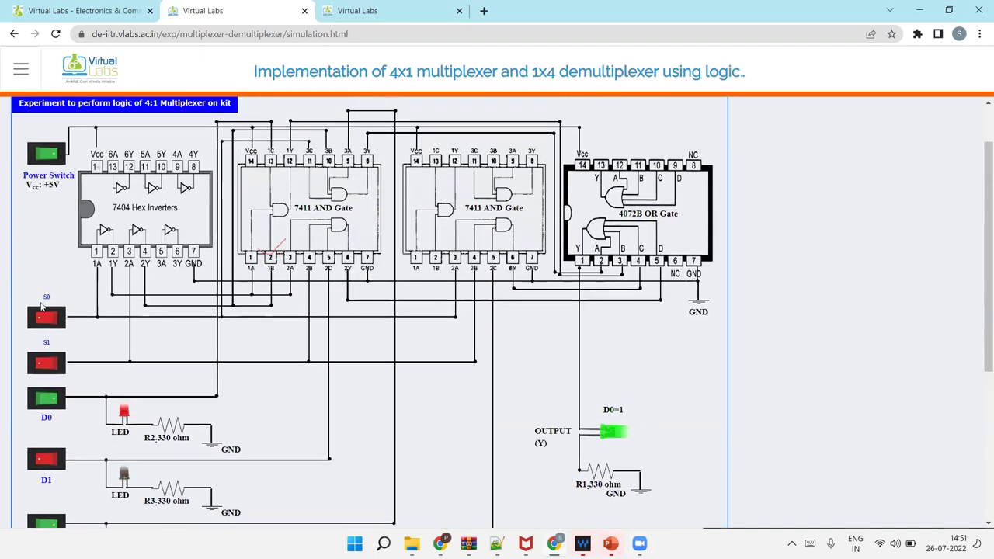
scroll(58, 365, down, 4)
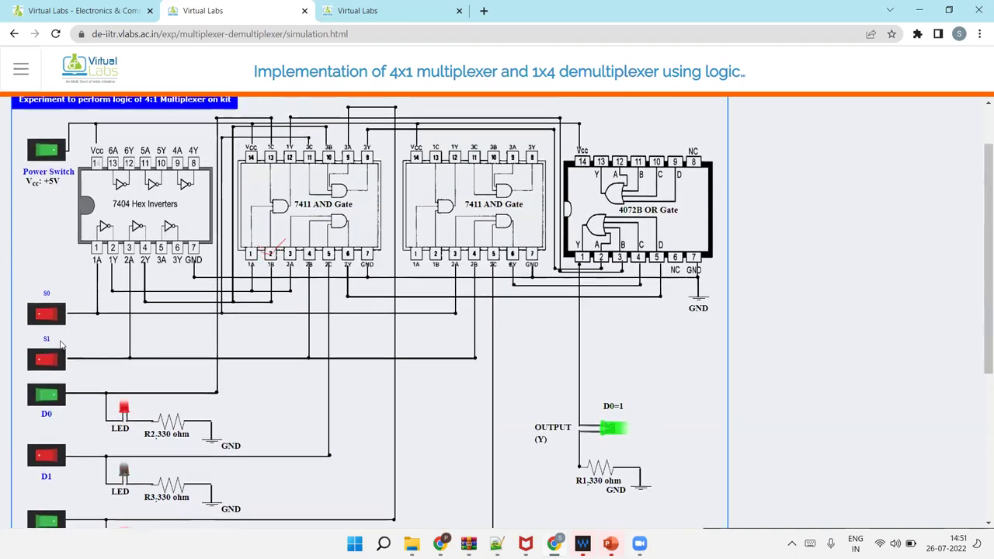
click(631, 386)
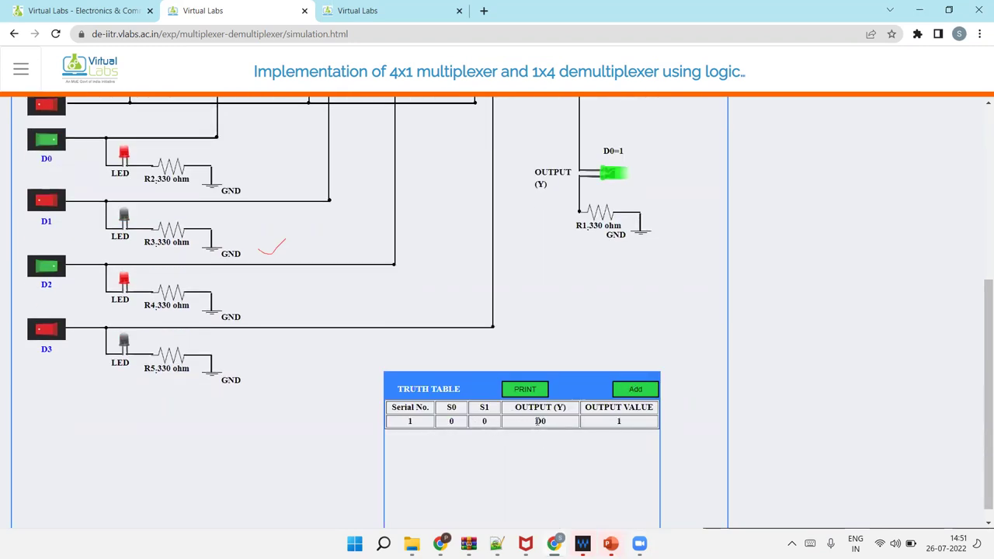
scroll(534, 433, up, 1)
scroll(589, 332, up, 1)
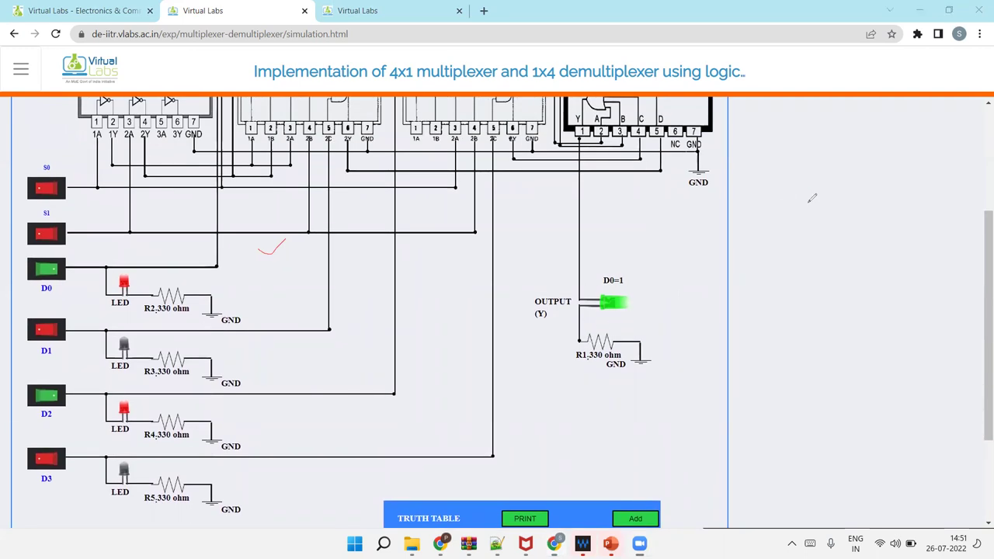
Handwrite '00 D0' and '01 D1' in red ink beside the circuit.
drag(791, 199, 794, 216)
mouse_move(826, 197)
mouse_down()
mouse_move(831, 208)
mouse_move(824, 199)
mouse_up()
mouse_move(913, 181)
mouse_down()
mouse_move(917, 211)
mouse_move(960, 208)
mouse_up()
drag(823, 255, 816, 265)
drag(841, 250, 844, 264)
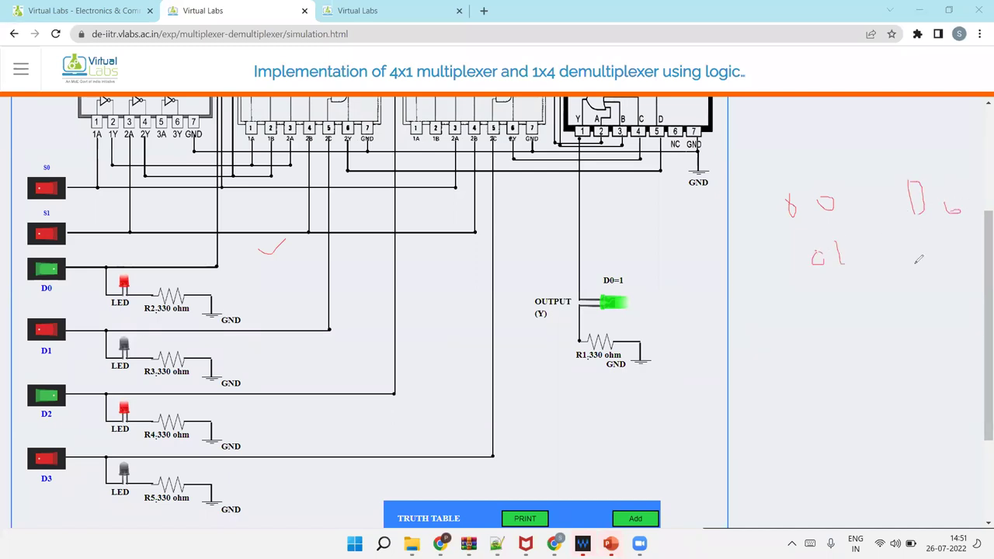
drag(911, 237, 914, 264)
drag(913, 237, 947, 269)
Handwrite '10 D2' and '11 D3', then draw a dividing line between selects and outputs.
drag(813, 300, 815, 328)
drag(847, 304, 843, 315)
drag(911, 308, 939, 331)
drag(811, 369, 812, 380)
drag(847, 360, 849, 380)
mouse_move(899, 359)
mouse_down()
mouse_move(900, 379)
mouse_move(907, 373)
mouse_move(926, 401)
mouse_up()
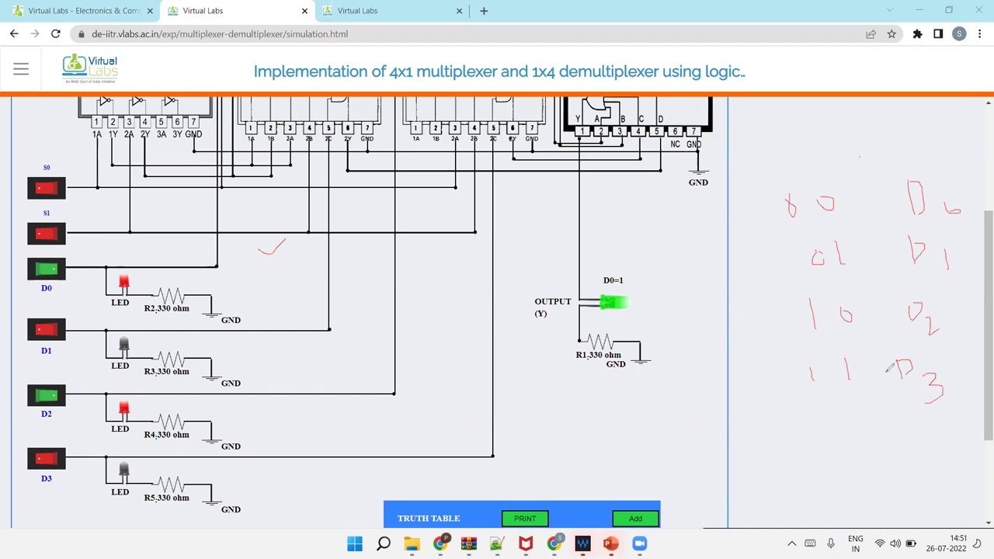
drag(887, 370, 891, 401)
scroll(703, 105, down, 2)
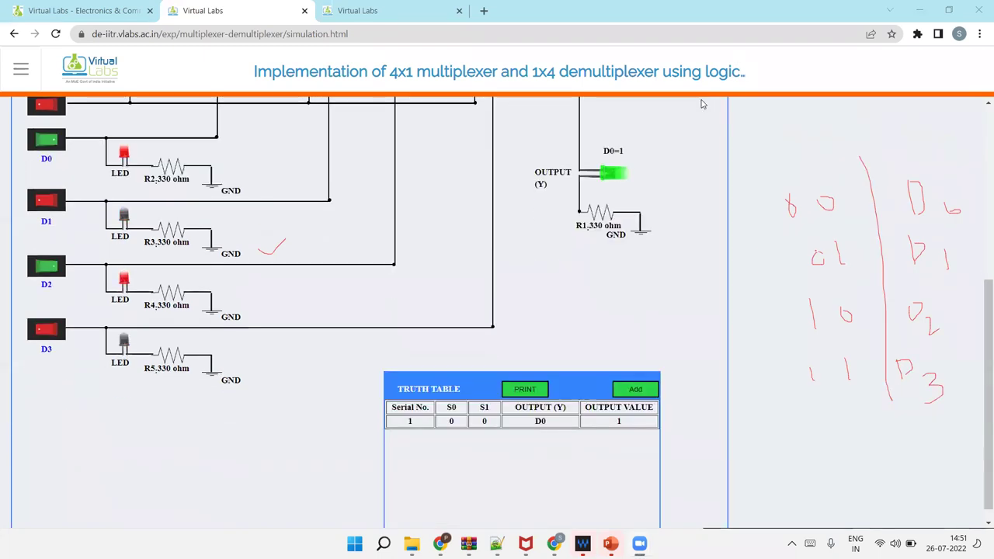
scroll(681, 254, up, 1)
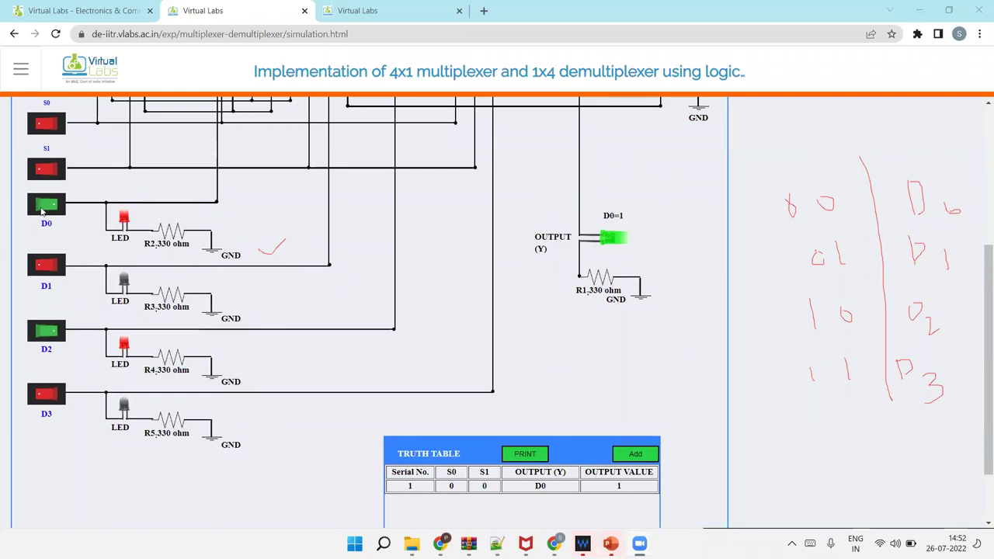
scroll(629, 273, down, 1)
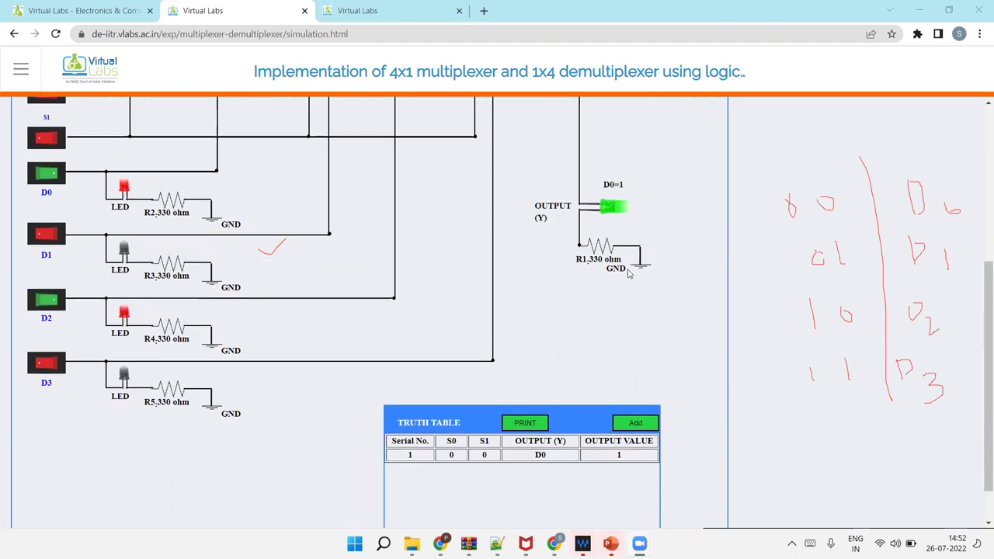
Switch D0 low and add the S0=0, S1=0 row with output 0.
scroll(629, 273, down, 1)
scroll(592, 348, up, 2)
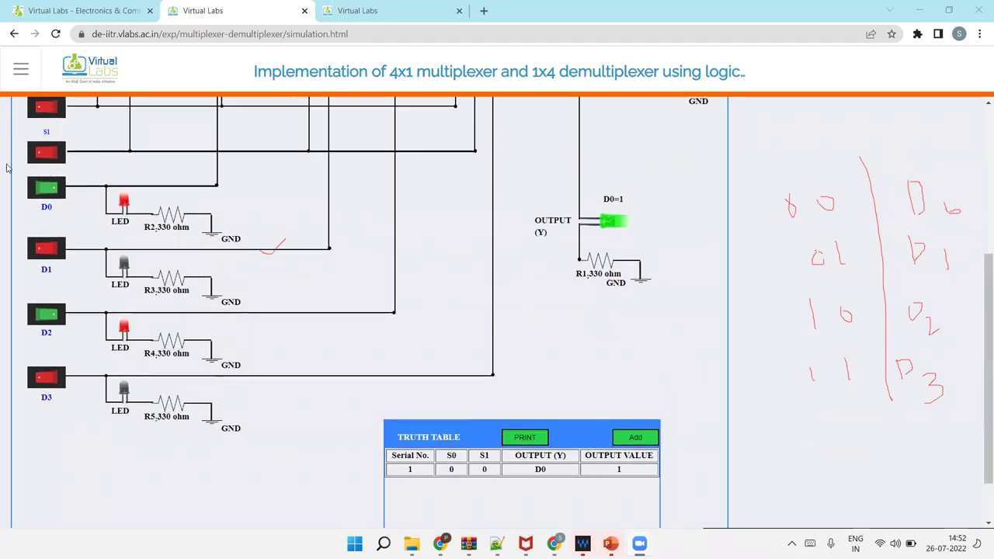
click(34, 194)
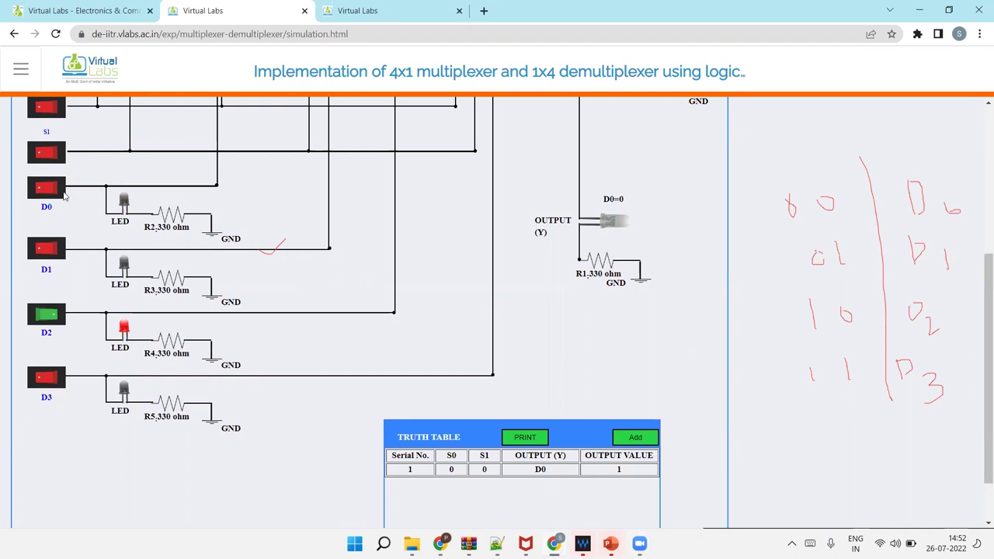
scroll(554, 447, up, 1)
scroll(623, 496, down, 1)
click(635, 438)
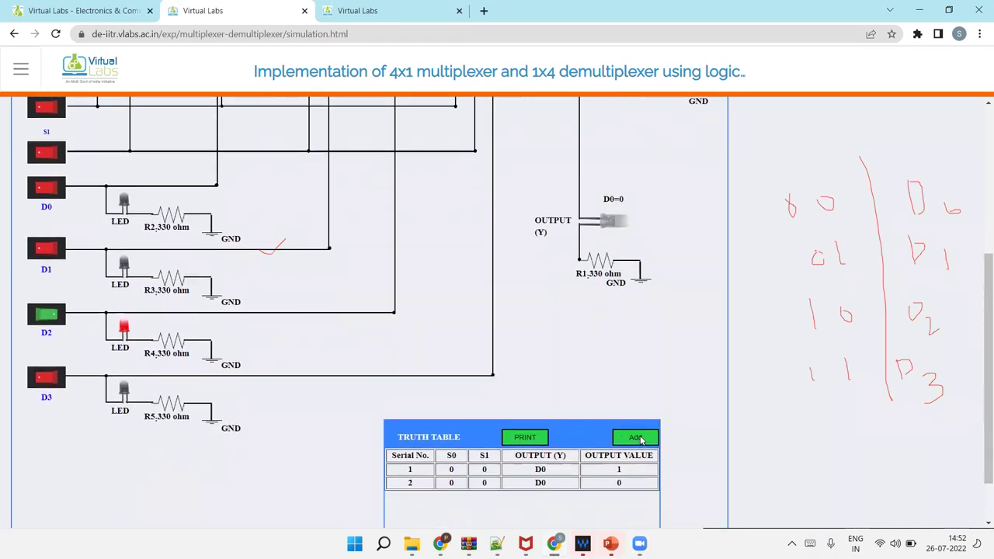
Set select line S1 high and add the S0=0, S1=1 row showing D1=0.
scroll(195, 205, up, 1)
scroll(195, 205, up, 1)
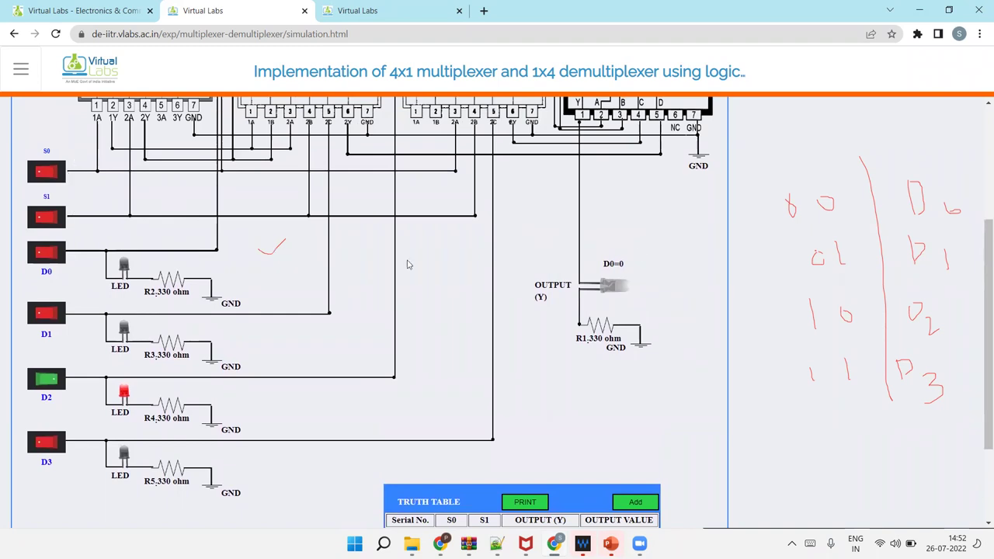
scroll(633, 388, down, 1)
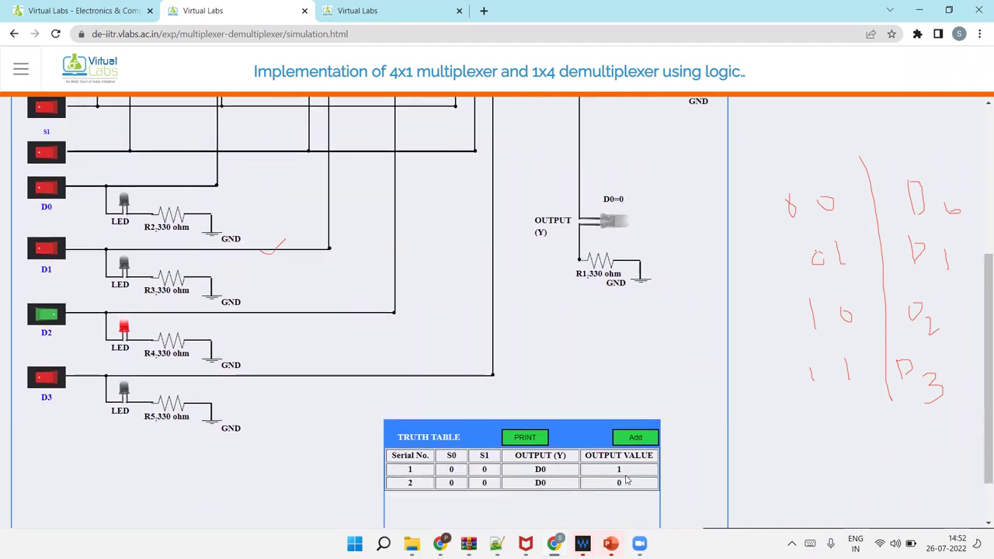
scroll(96, 225, up, 1)
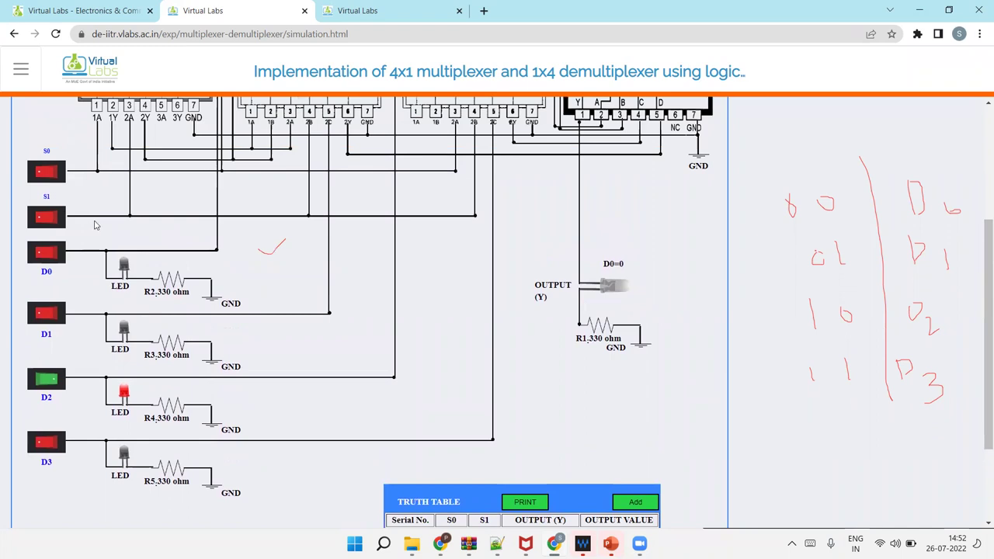
click(49, 217)
scroll(438, 431, down, 1)
click(643, 439)
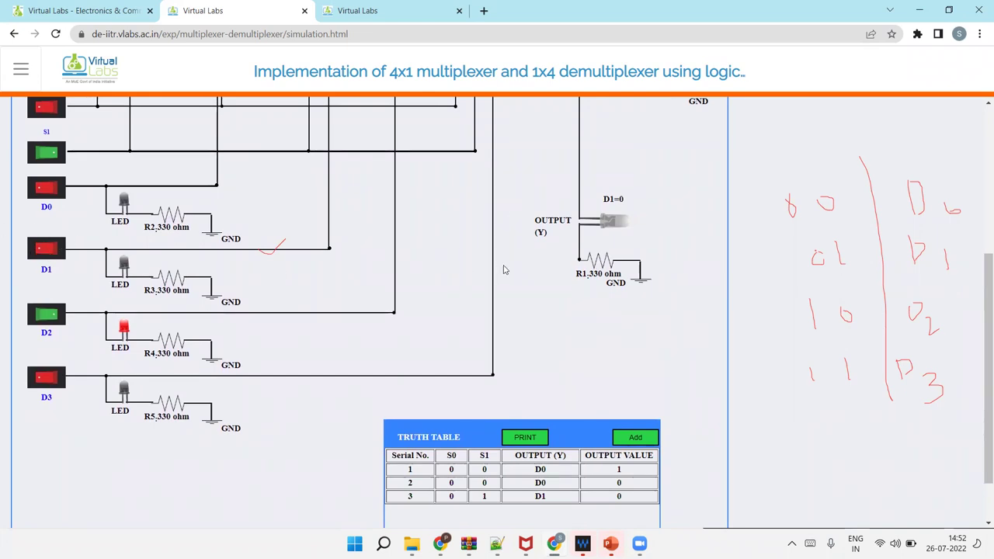
scroll(450, 348, up, 2)
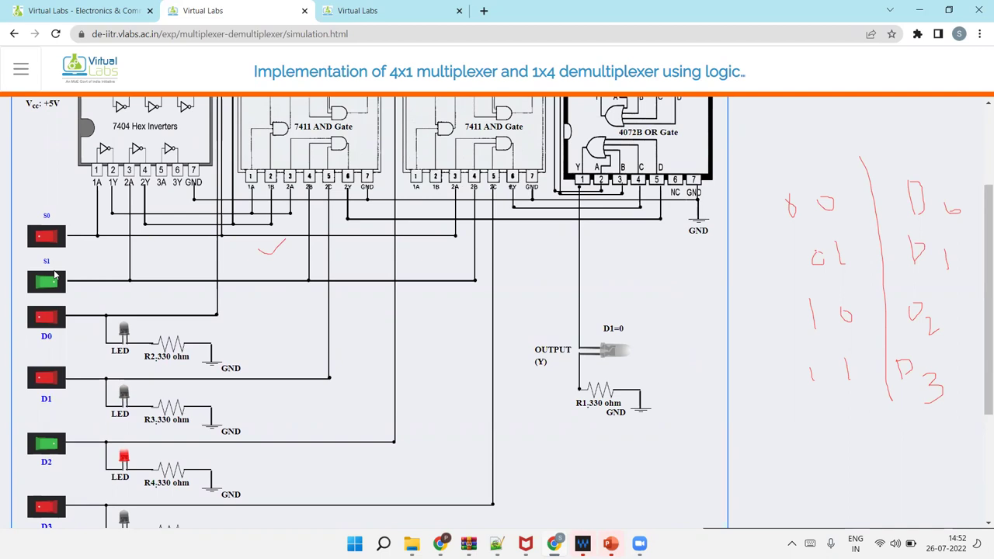
Set S0 high and S1 low, then add the D2=1 row to the truth table.
click(55, 241)
click(38, 282)
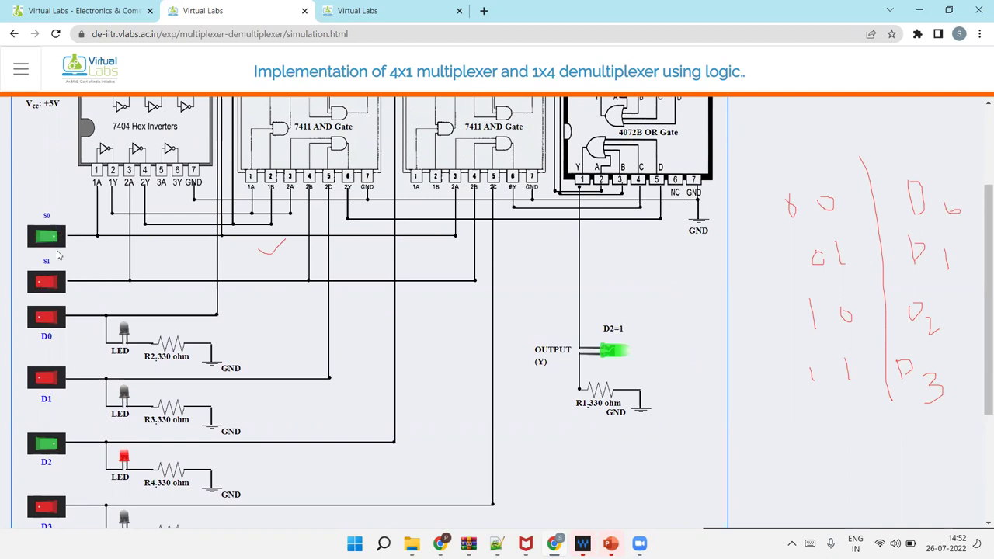
scroll(613, 316, down, 3)
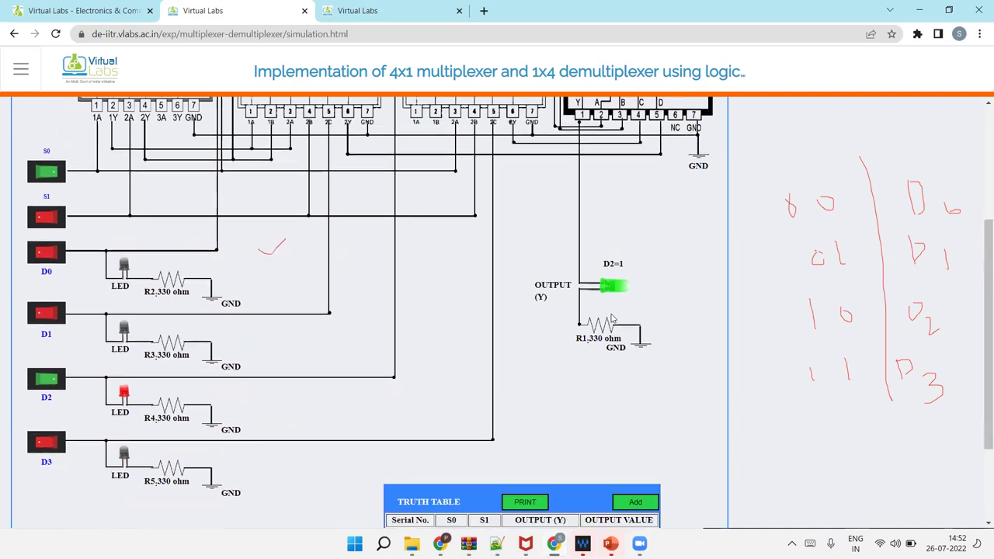
click(640, 376)
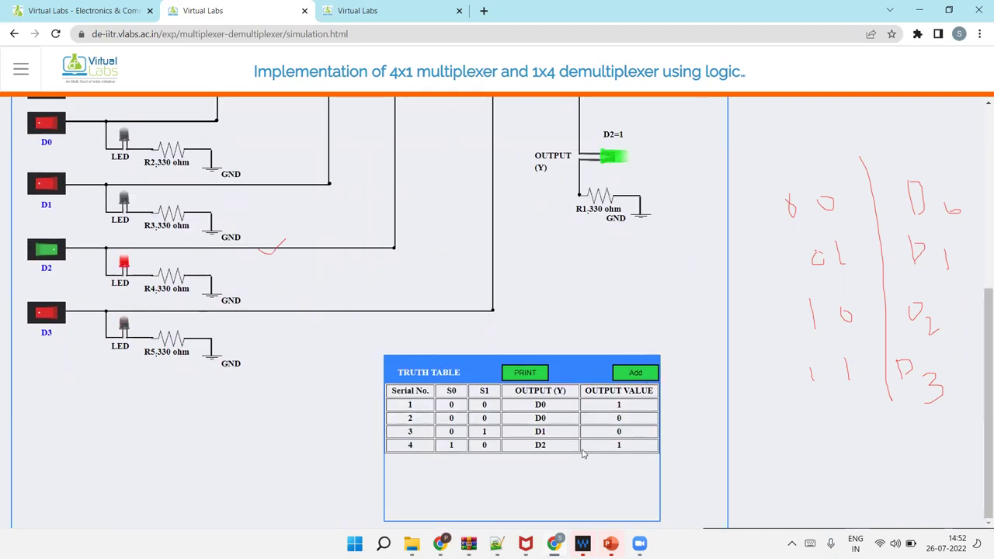
Set S1 high and add the S0=1, S1=1 row showing D3=0.
scroll(541, 429, up, 2)
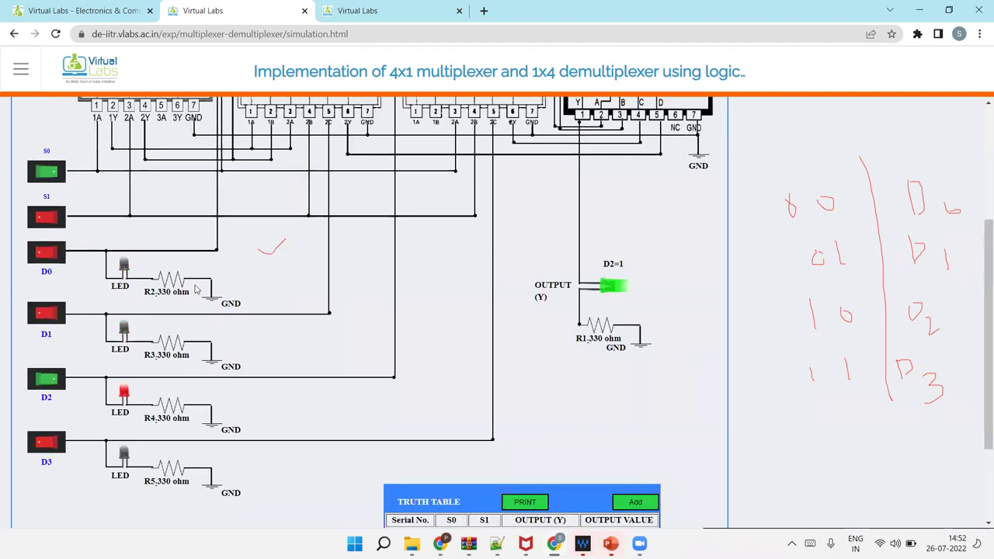
click(53, 220)
scroll(620, 339, down, 1)
click(639, 438)
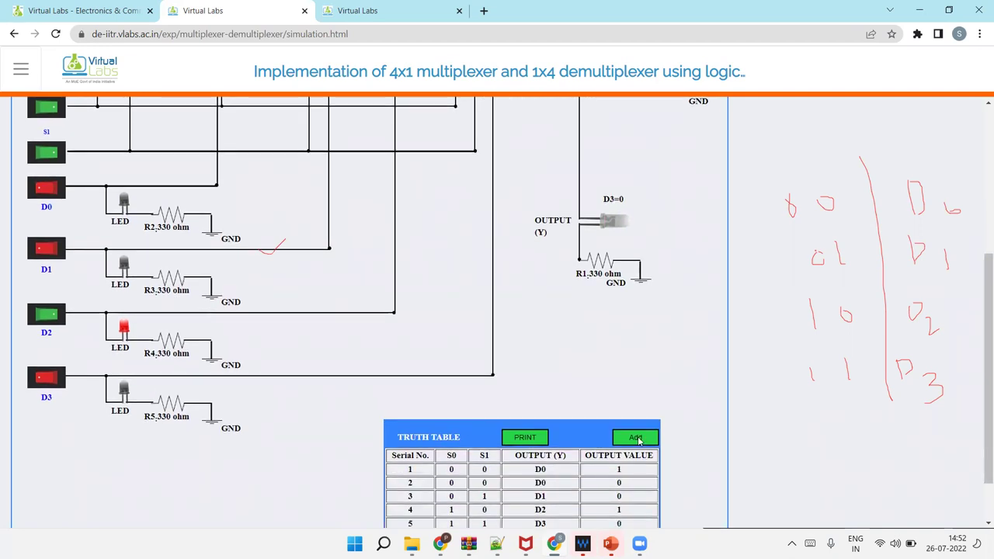
scroll(638, 441, down, 1)
scroll(638, 441, up, 4)
Go back to the simulation list and open the 1x4 De-Multiplexer simulation.
scroll(638, 441, up, 2)
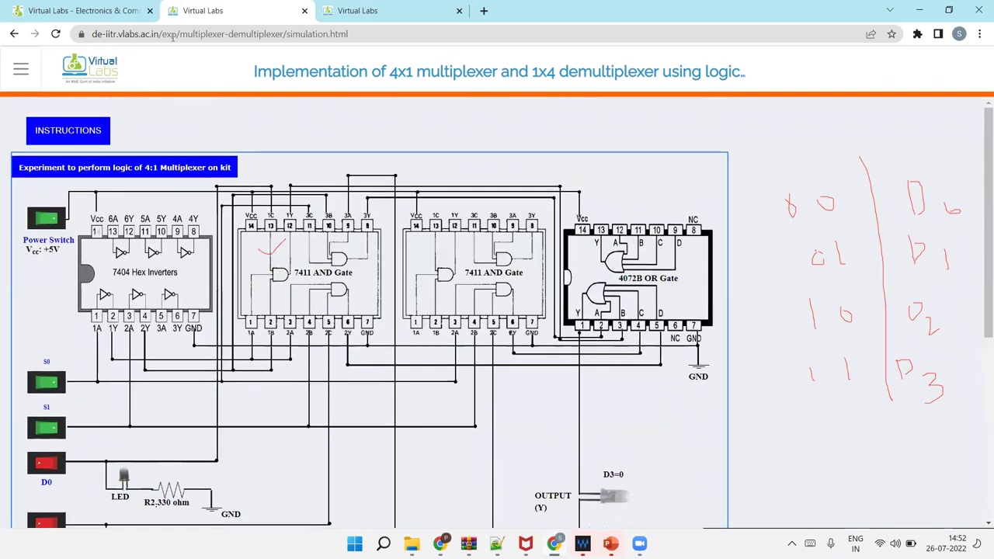
click(14, 35)
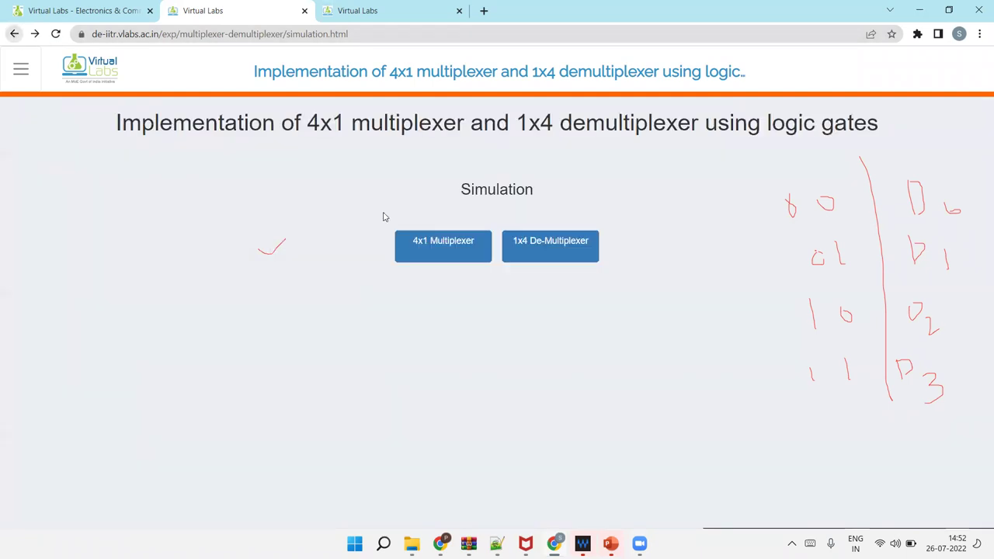
click(546, 252)
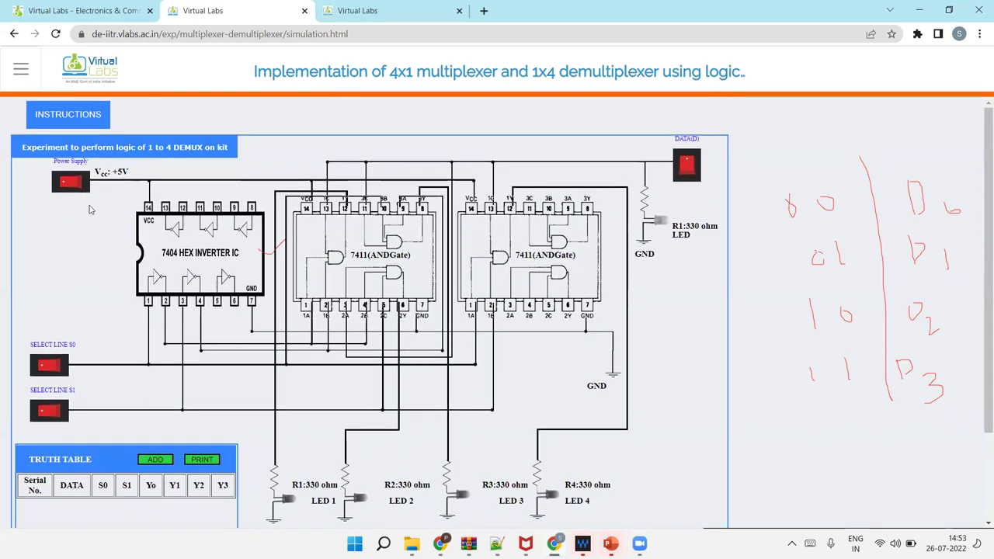
Power the demux, leave S0 at 0, and set DATA(D) high so Y0 lights.
click(73, 183)
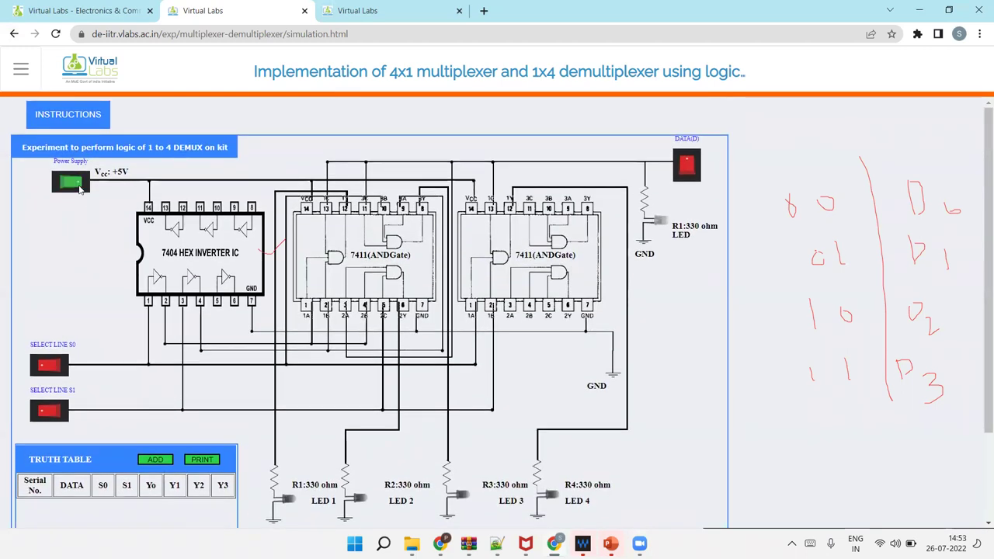
click(56, 368)
click(49, 368)
click(687, 164)
scroll(279, 466, down, 1)
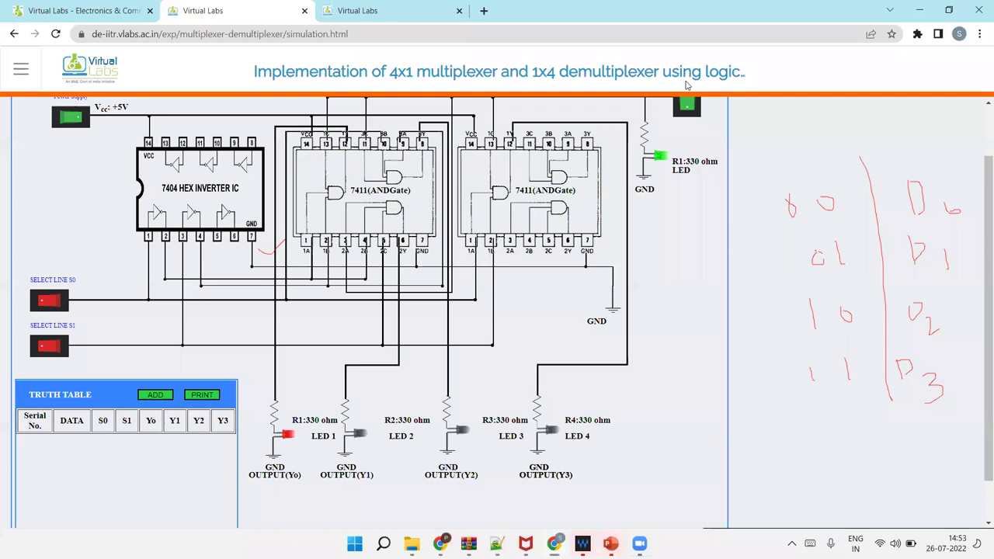
Clear the old red notes and sketch the demux table's output column headings.
key(Escape)
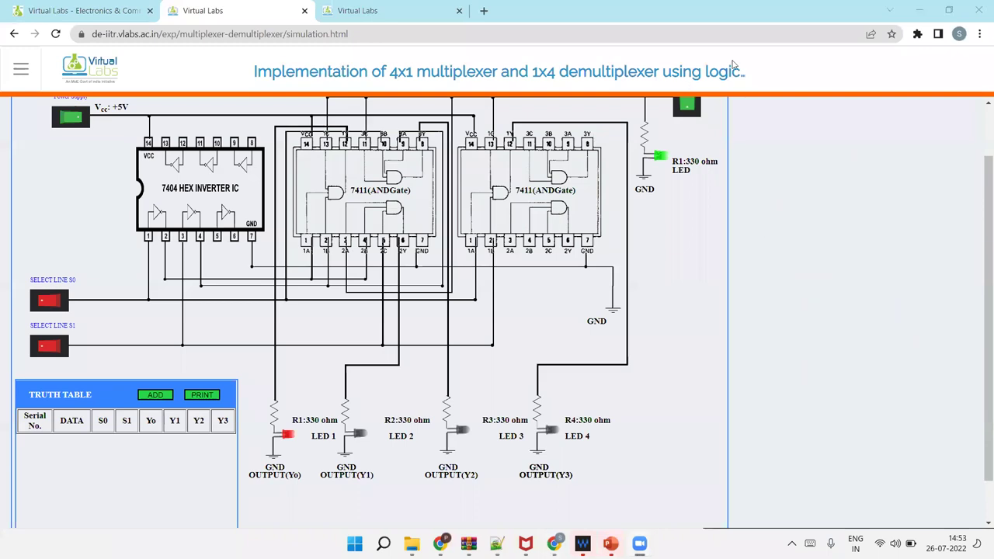
mouse_move(711, 233)
mouse_down()
mouse_move(710, 241)
mouse_move(736, 230)
mouse_up()
mouse_move(914, 208)
mouse_down()
mouse_move(892, 166)
mouse_move(942, 202)
mouse_up()
mouse_move(852, 175)
mouse_down()
mouse_move(851, 198)
mouse_move(844, 175)
mouse_move(859, 193)
mouse_move(841, 201)
mouse_move(823, 189)
mouse_move(857, 220)
mouse_up()
mouse_move(776, 198)
mouse_down()
mouse_move(774, 208)
mouse_move(802, 216)
mouse_up()
Write the select values 00, 01, 10, 11 and draw the column divider lines.
drag(925, 237, 928, 261)
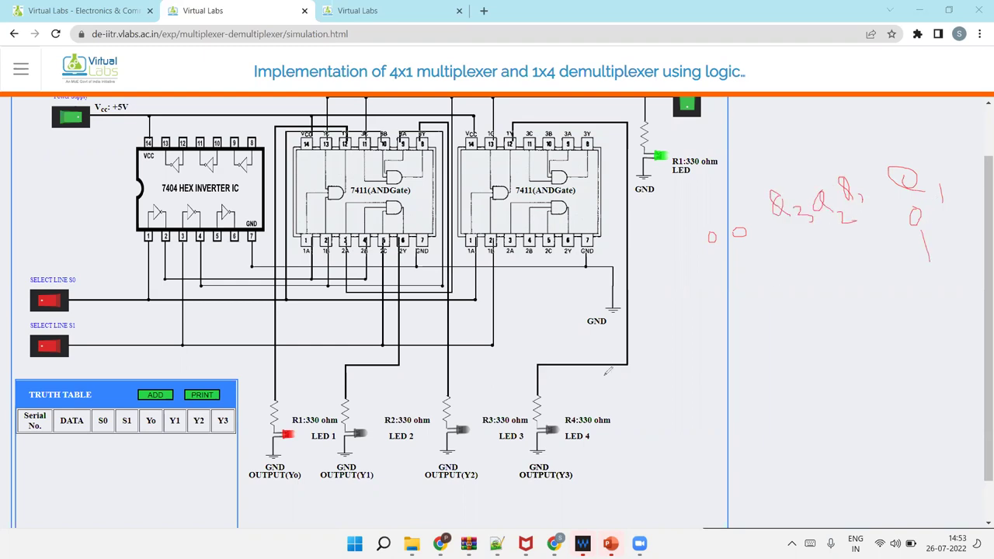
drag(722, 306, 749, 322)
drag(894, 305, 868, 219)
mouse_move(731, 369)
mouse_down()
mouse_move(736, 384)
mouse_move(759, 376)
mouse_up()
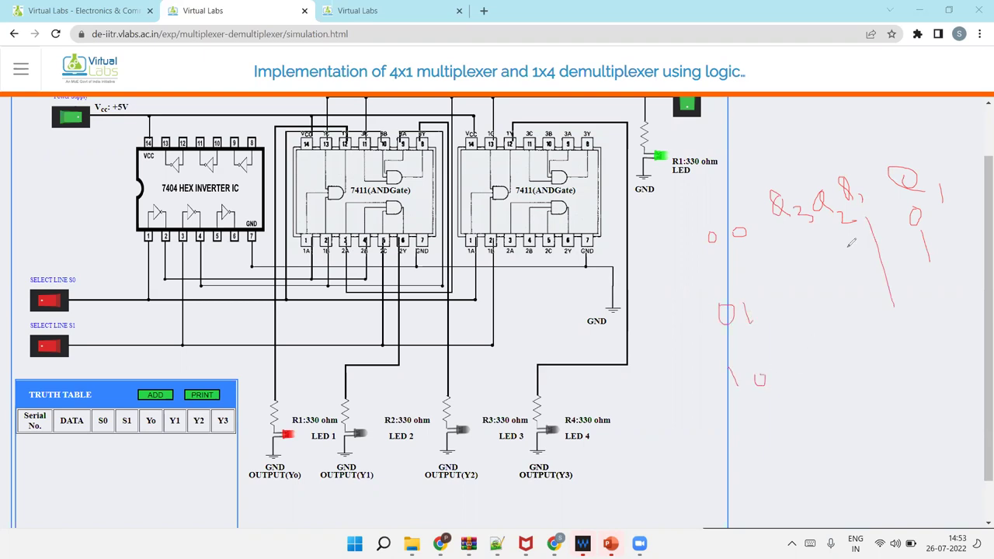
drag(849, 247, 871, 346)
mouse_move(761, 437)
mouse_down()
mouse_move(763, 446)
mouse_move(788, 434)
mouse_up()
drag(812, 242, 854, 444)
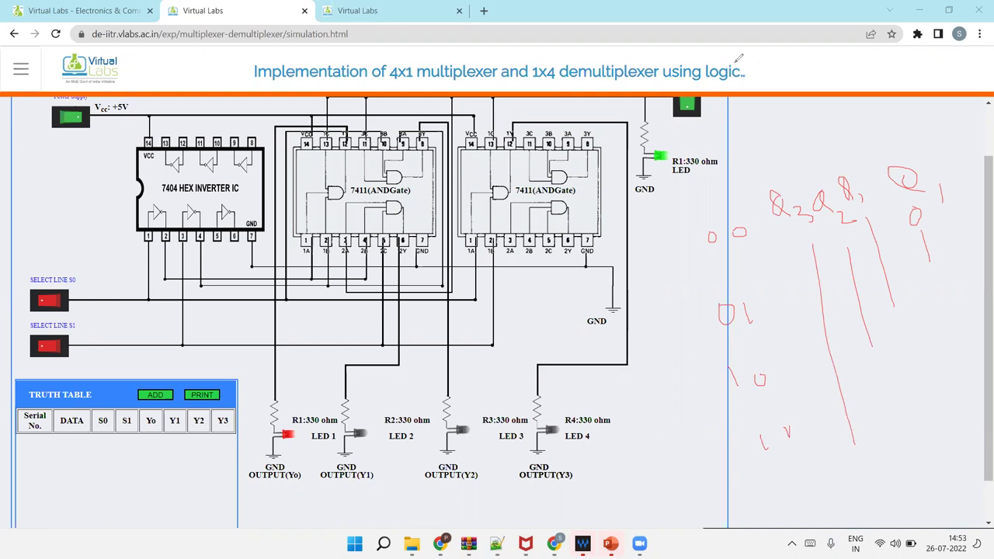
Record the S0=0, S1=0 row, clear the sketch, then record the S0=0, S1=1 row.
click(149, 393)
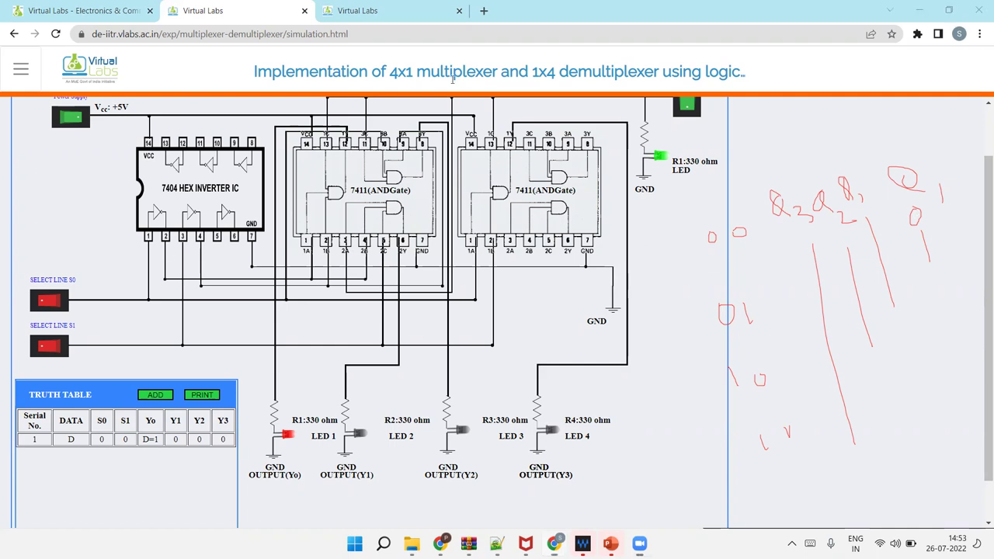
key(e)
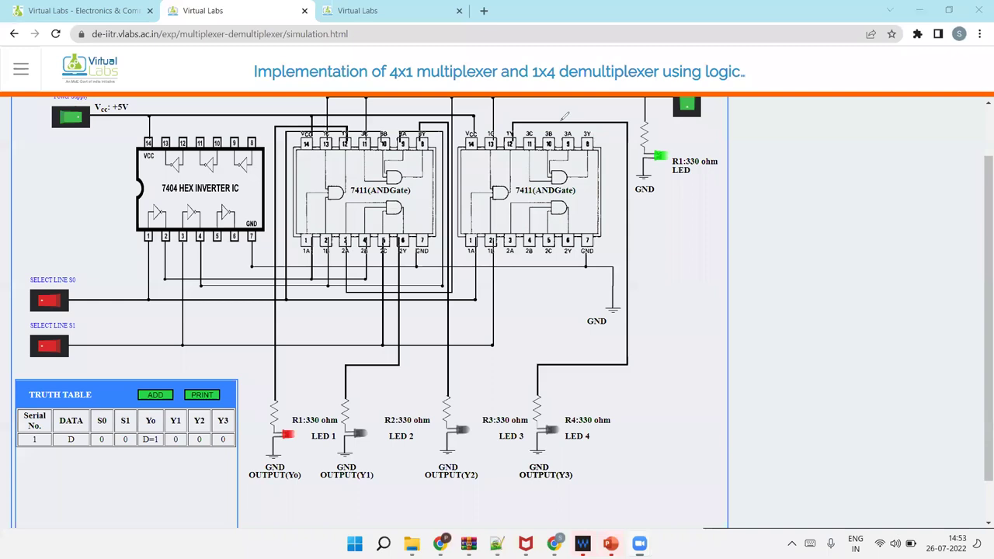
click(54, 339)
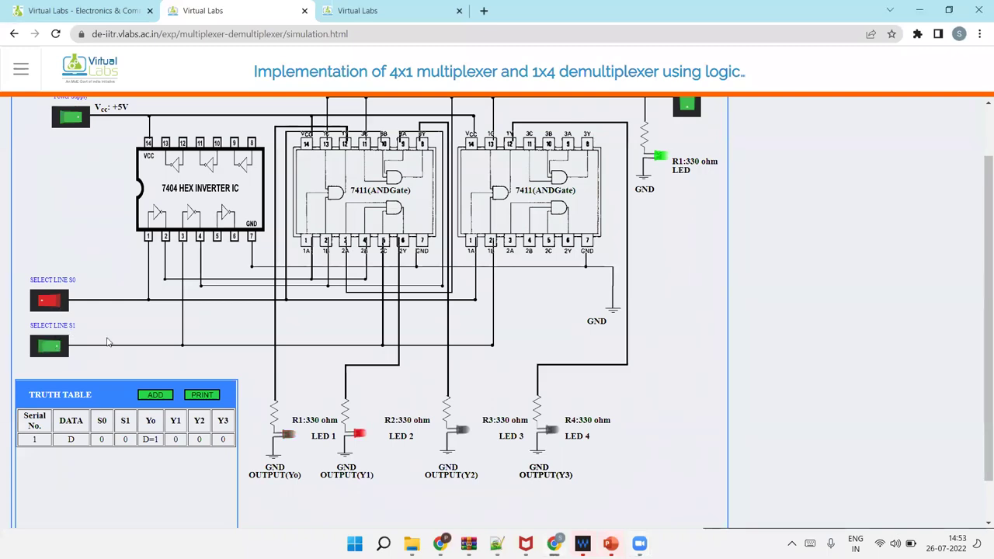
click(156, 396)
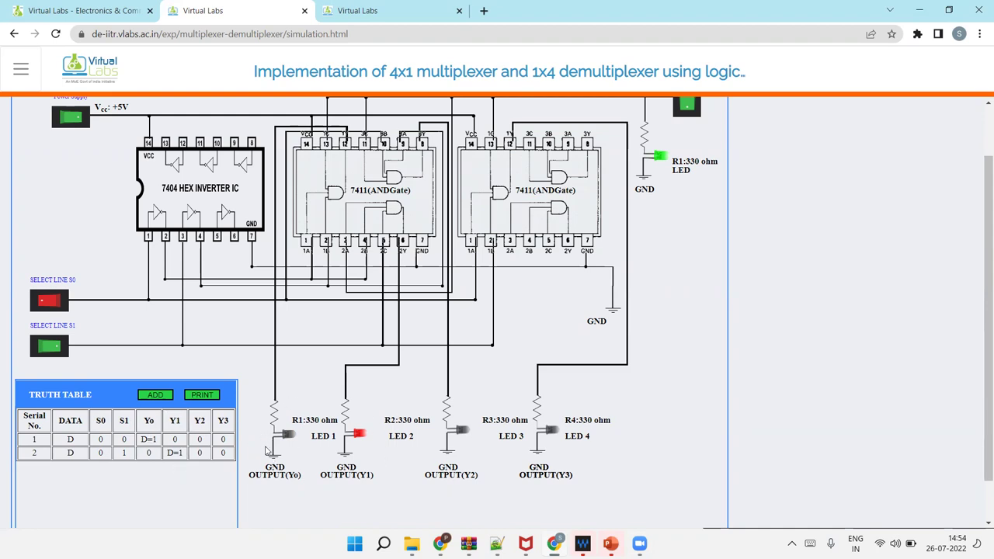
Record the S0=1, S1=0 row and the S0=1, S1=1 row, with D=1 reaching Y2 and Y3.
click(37, 301)
click(42, 347)
click(169, 397)
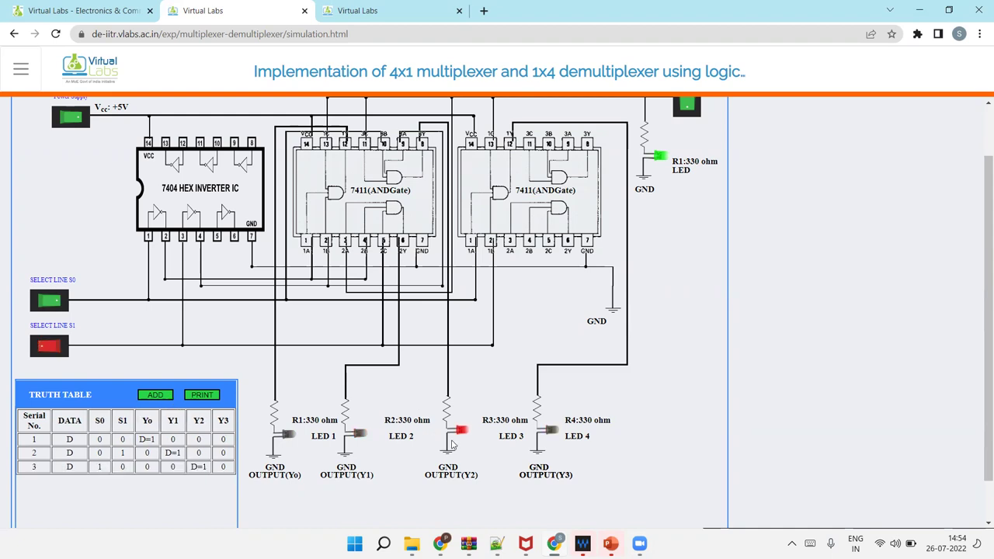
click(54, 348)
click(168, 397)
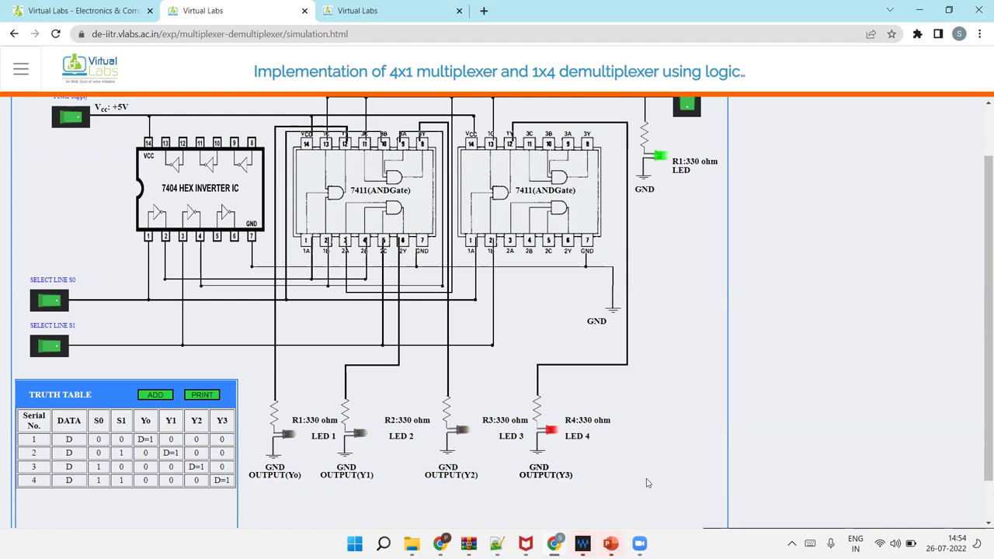
Scroll up and down to review the completed four-row demux truth table.
scroll(233, 272, up, 2)
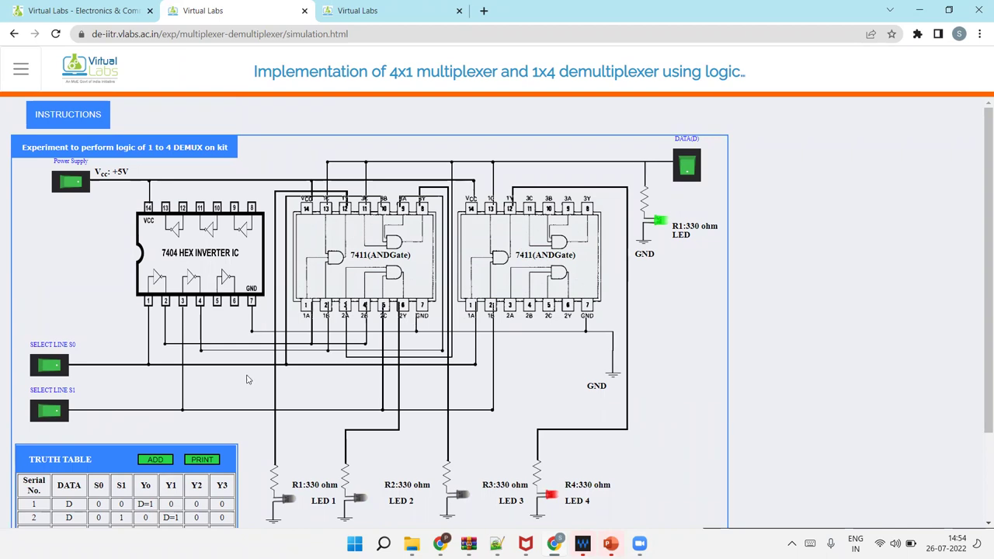
scroll(132, 481, down, 2)
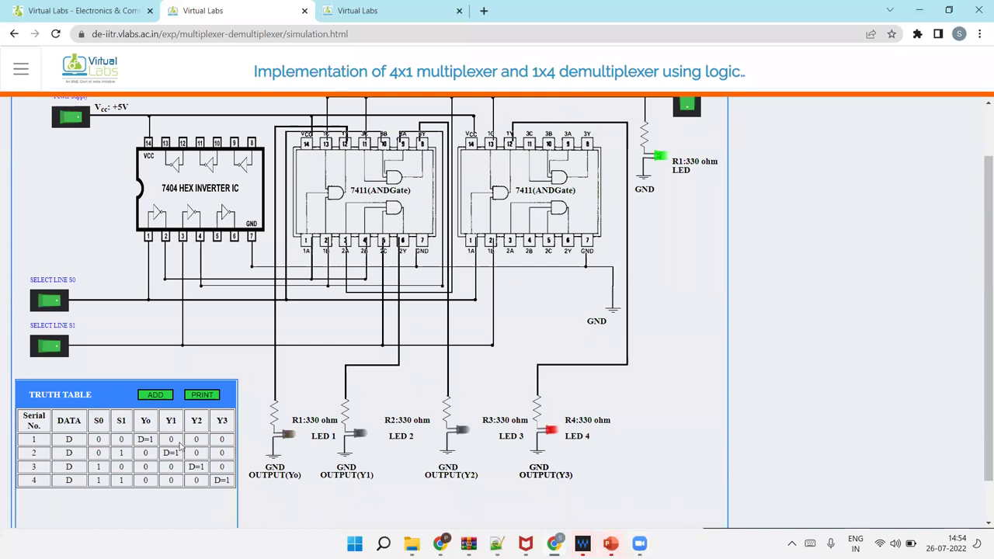
scroll(229, 436, up, 2)
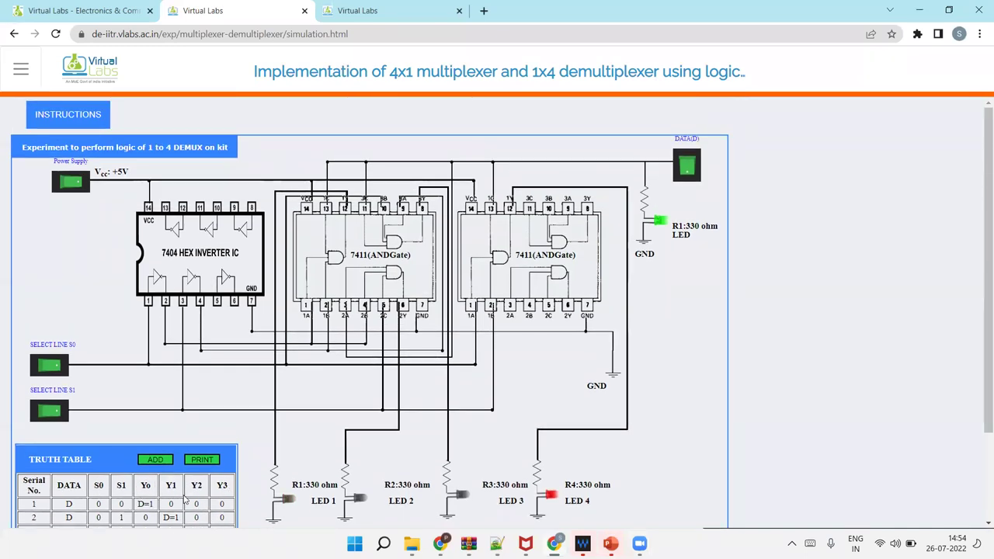
scroll(185, 499, down, 2)
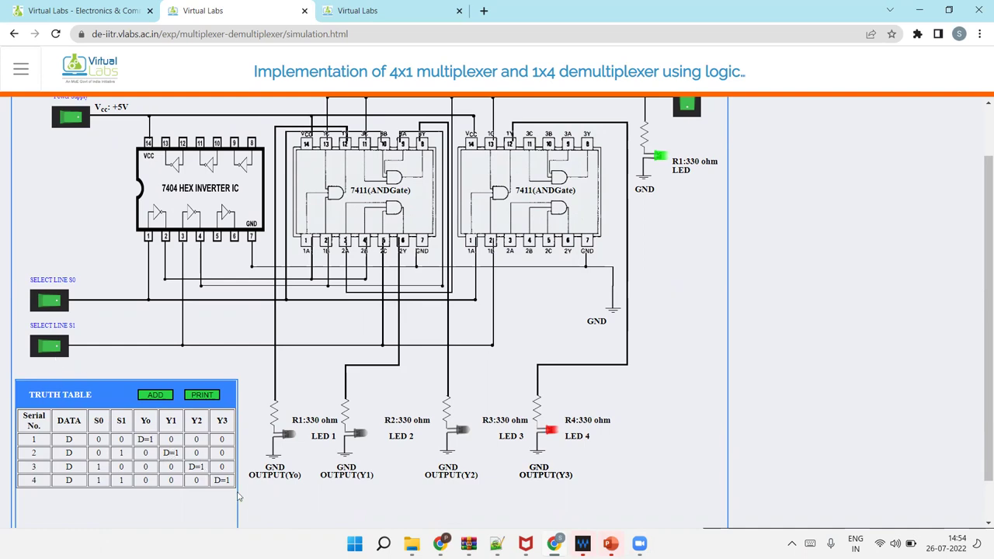
scroll(239, 497, down, 1)
scroll(11, 158, up, 2)
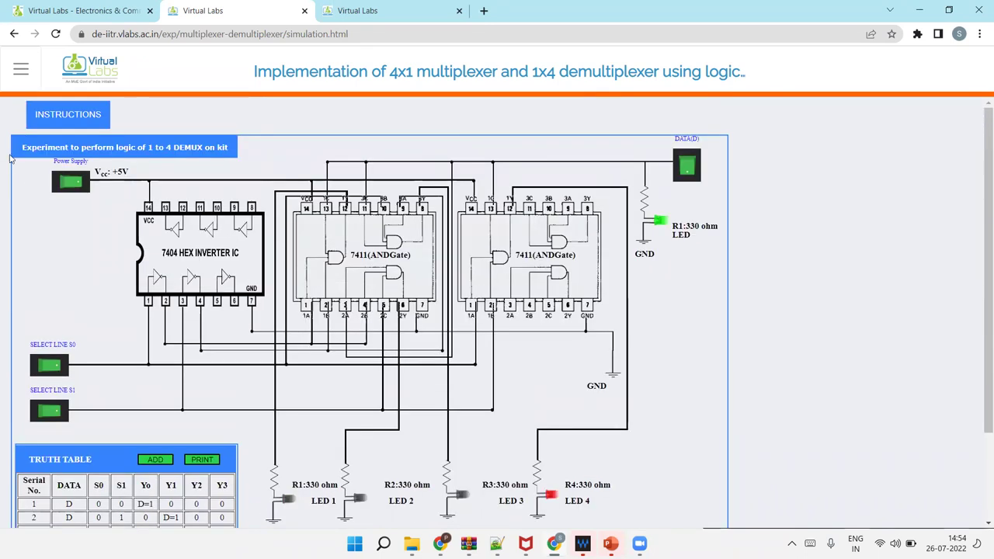
Go back two pages to the experiment's Theory page on multiplexers and demultiplexers.
click(14, 35)
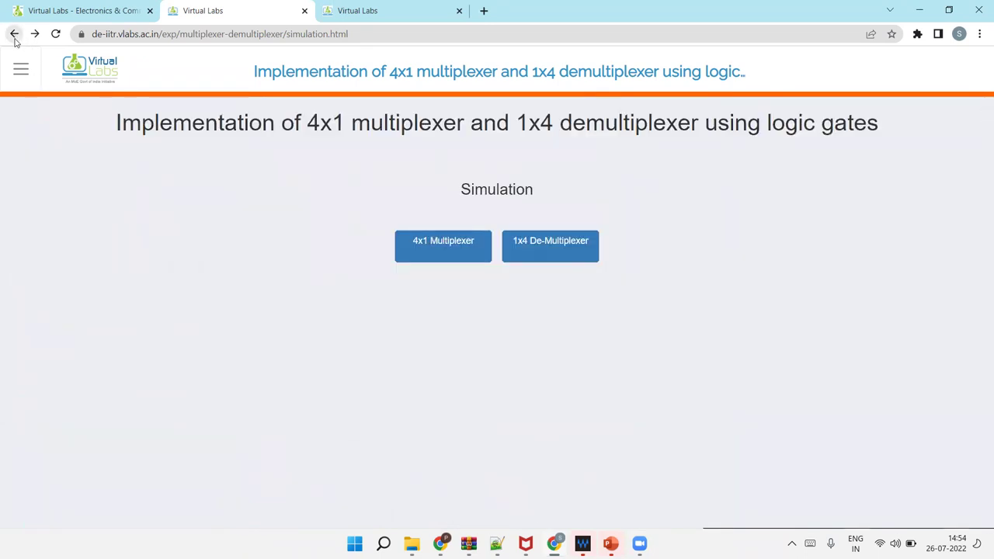
click(14, 35)
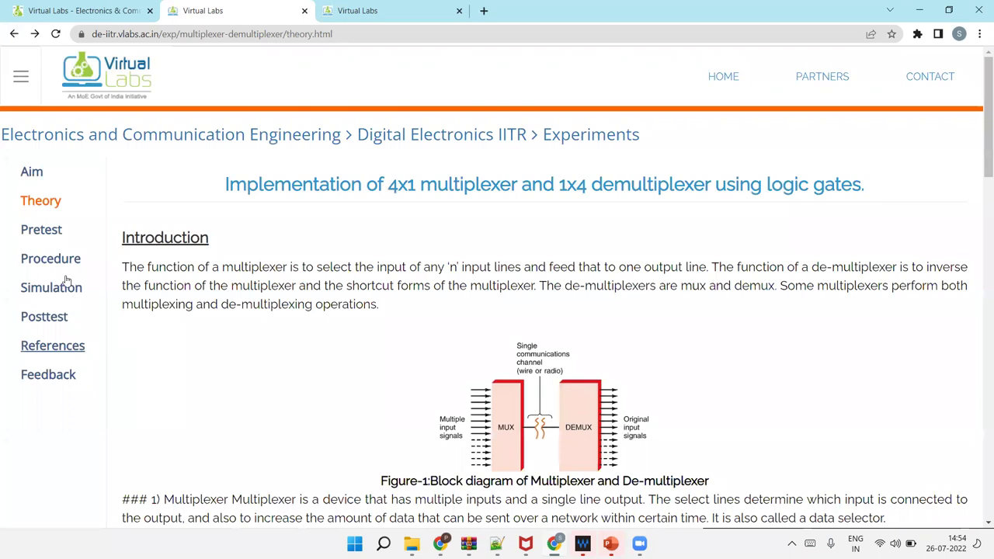